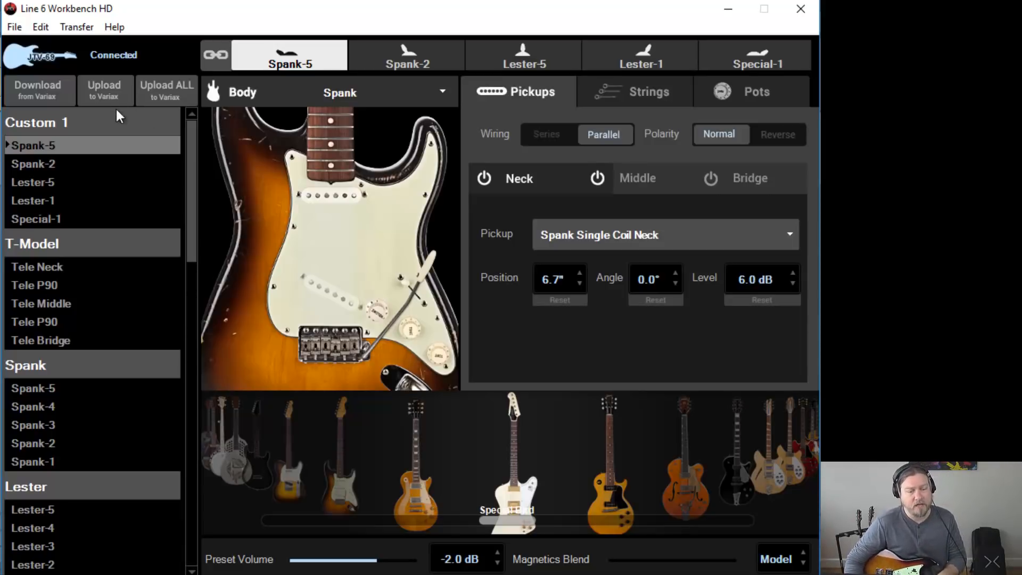
# Load the Tele Neck, Tele P90 and Spank bank's Spank-5 presets, then return to Spank-5 in Custom 1.
pyautogui.moveTo(193, 127); pyautogui.dragTo(185, 148)
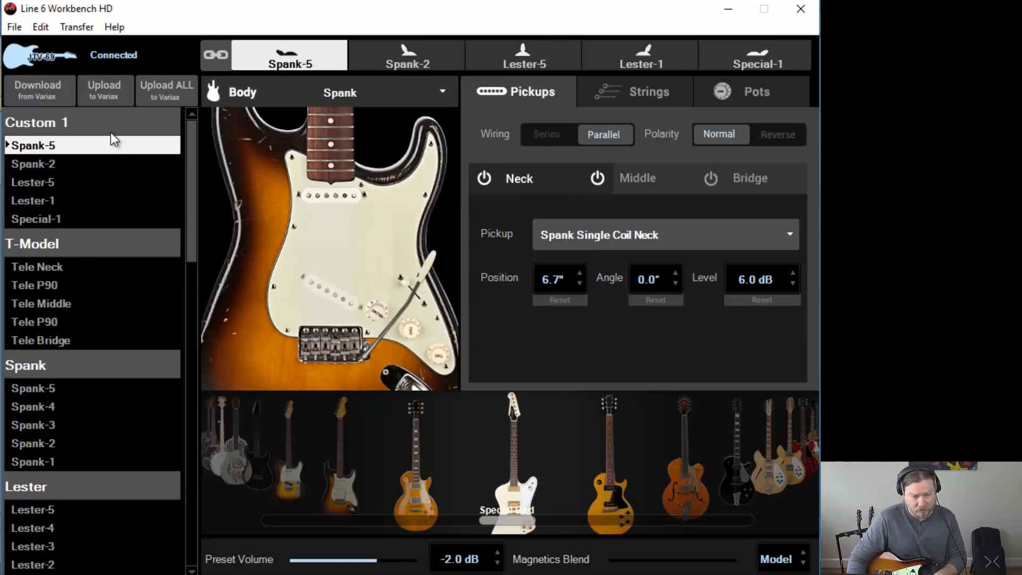
pyautogui.click(68, 269)
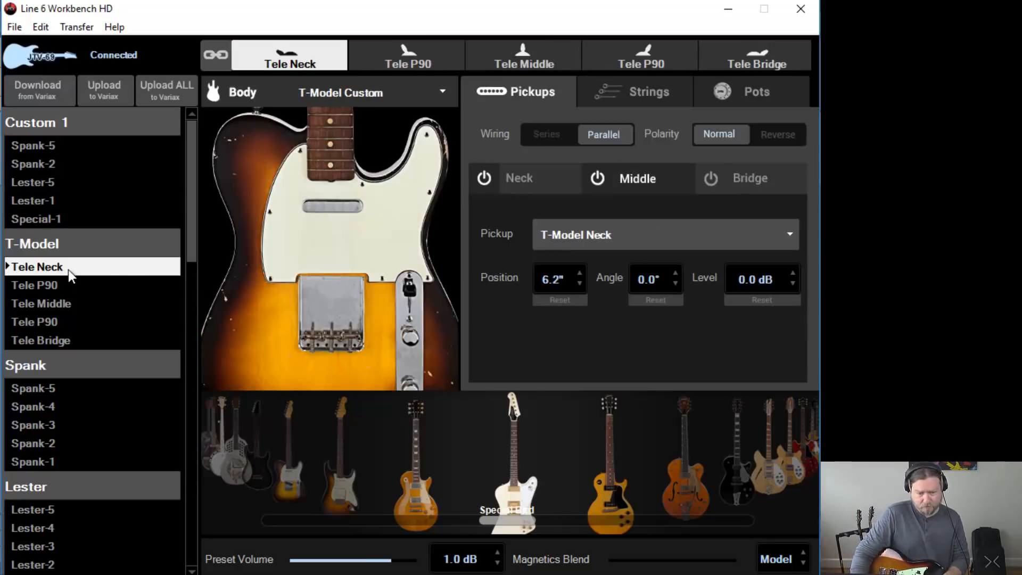
pyautogui.click(107, 285)
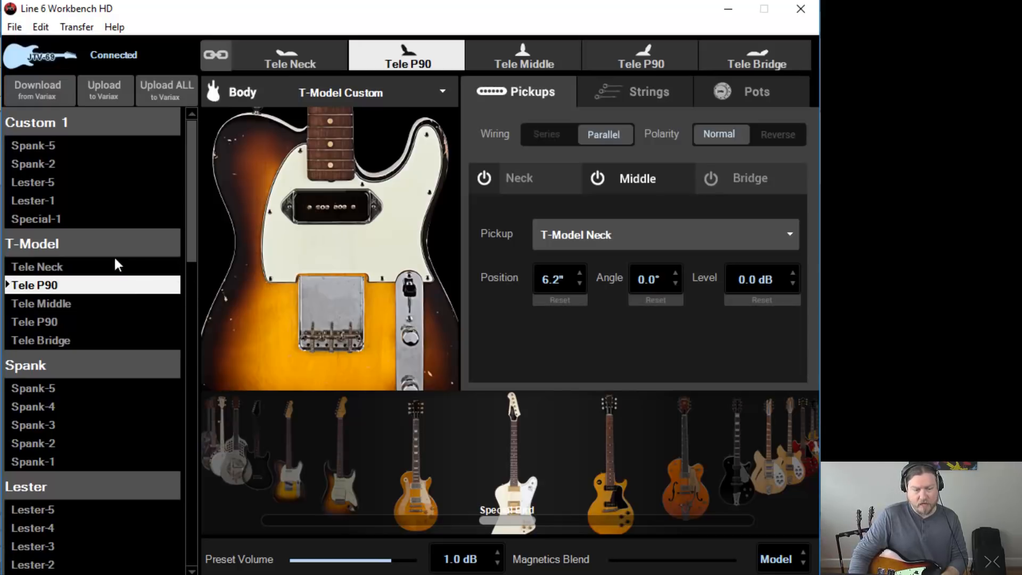
pyautogui.click(130, 388)
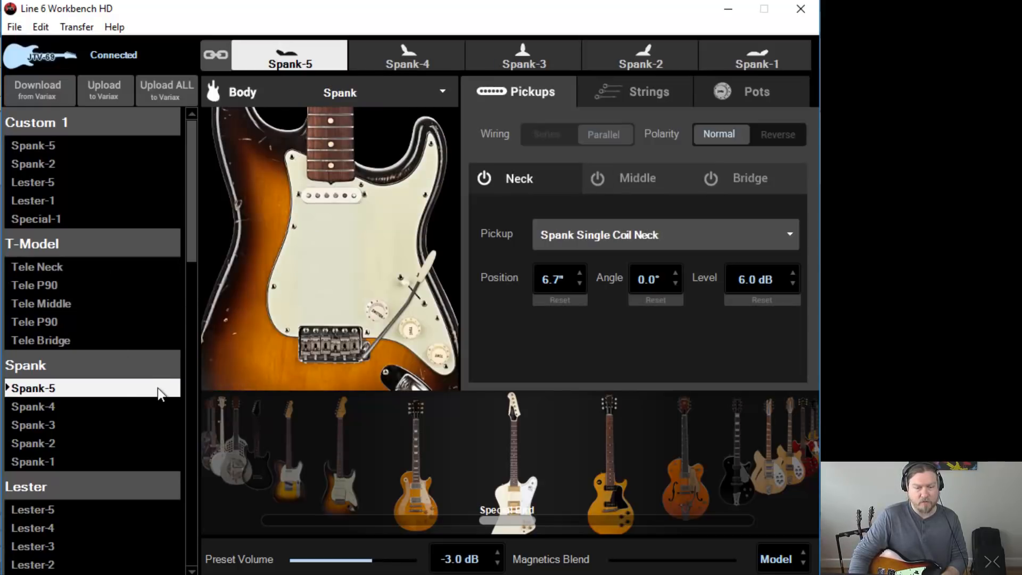
pyautogui.click(59, 146)
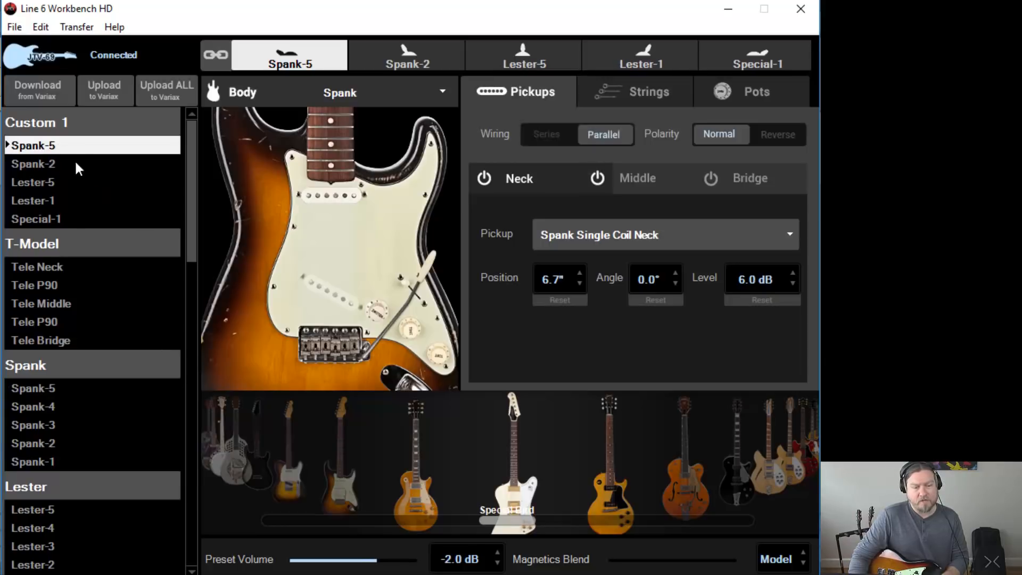
pyautogui.click(43, 144)
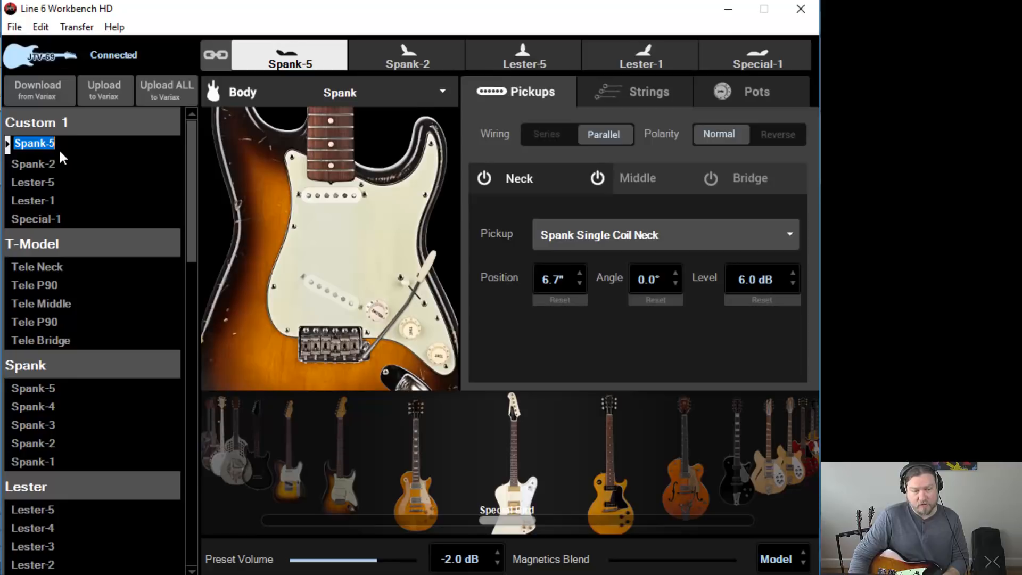
pyautogui.click(94, 183)
pyautogui.click(99, 151)
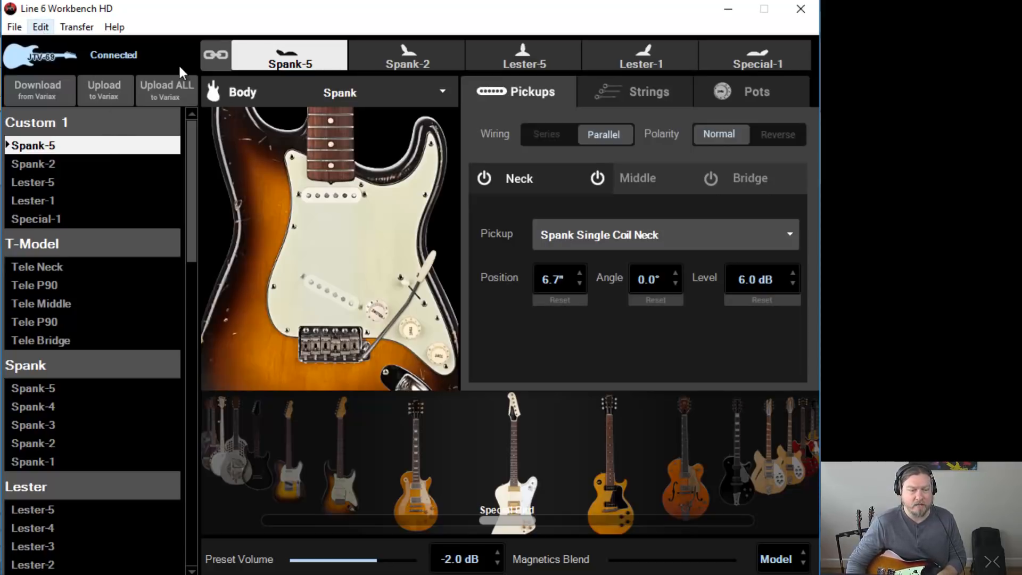
# Copy the Custom 1 Spank-5 preset, paste it onto the same slot, and download the original from the Variax again.
pyautogui.click(38, 27)
pyautogui.click(73, 128)
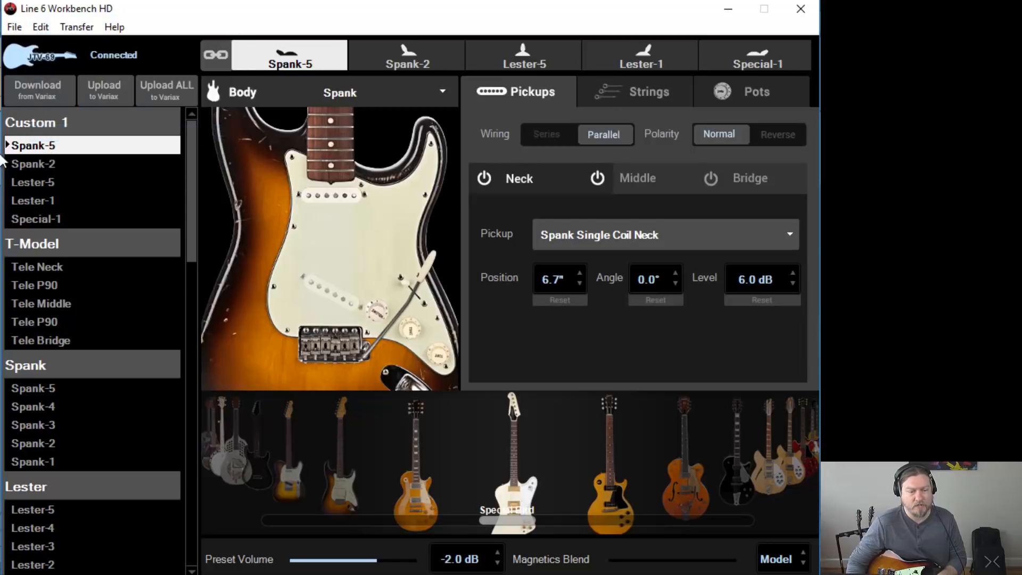
pyautogui.click(38, 27)
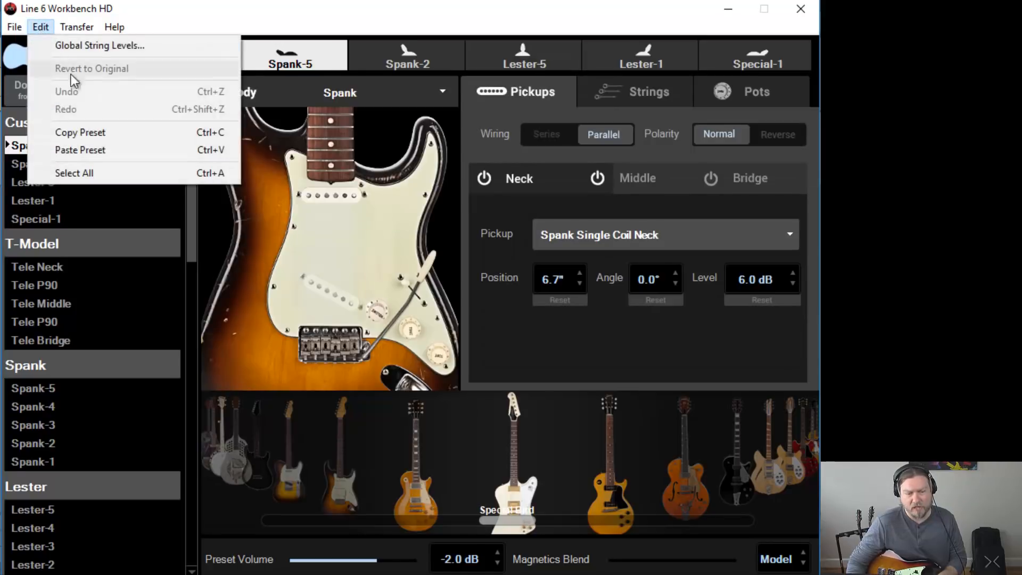
pyautogui.click(91, 149)
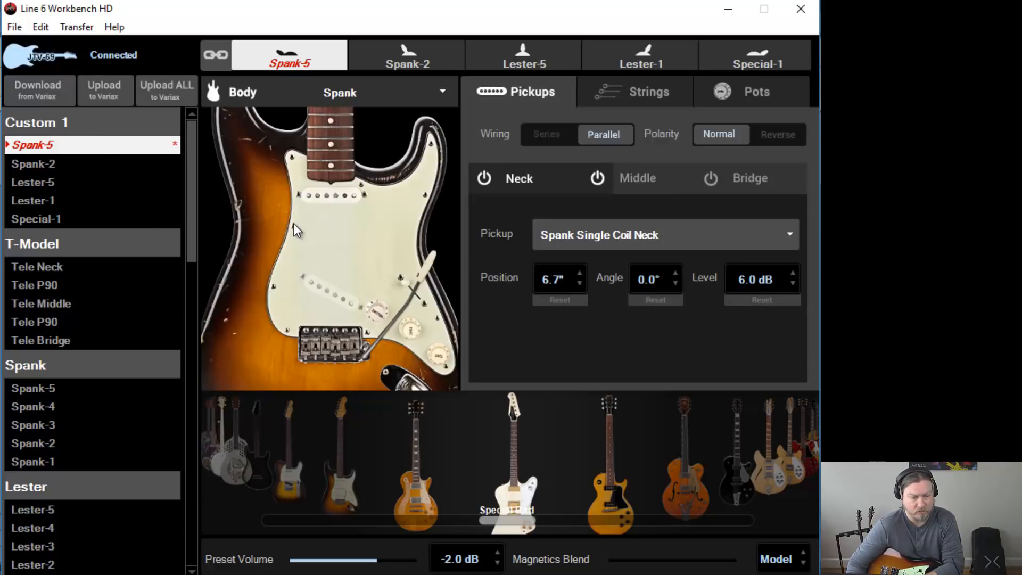
pyautogui.click(57, 91)
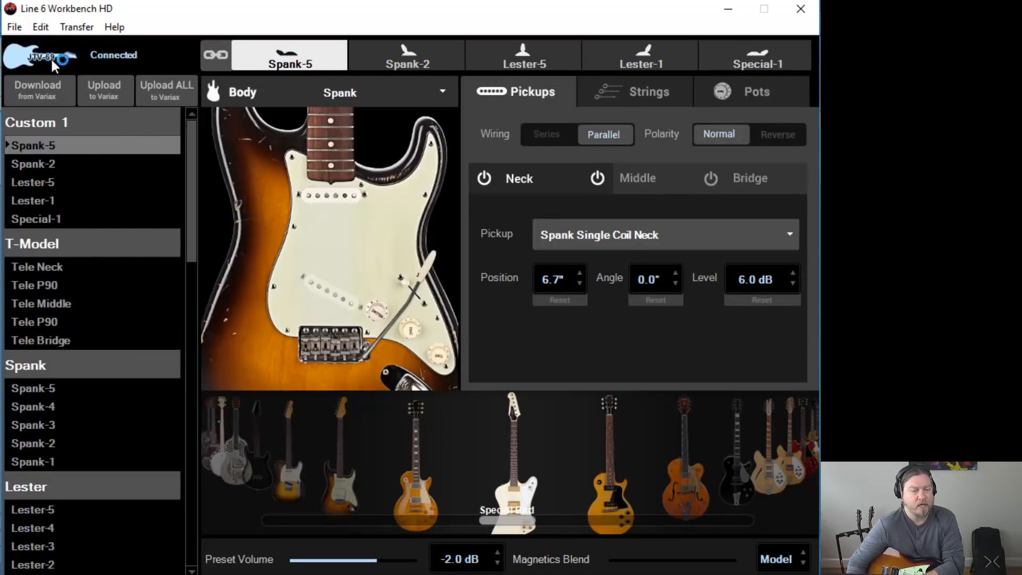
# Examine the file commands for opening and saving presets, banks and bundles, using the Custom 1 bank and its Spank-5 preset as selections.
pyautogui.click(17, 30)
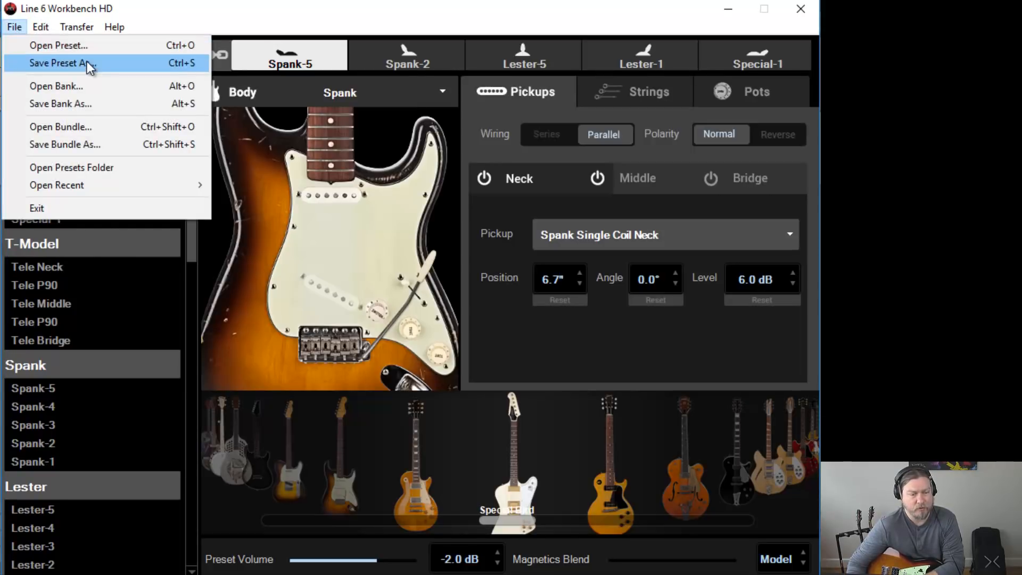
pyautogui.click(47, 260)
pyautogui.click(50, 148)
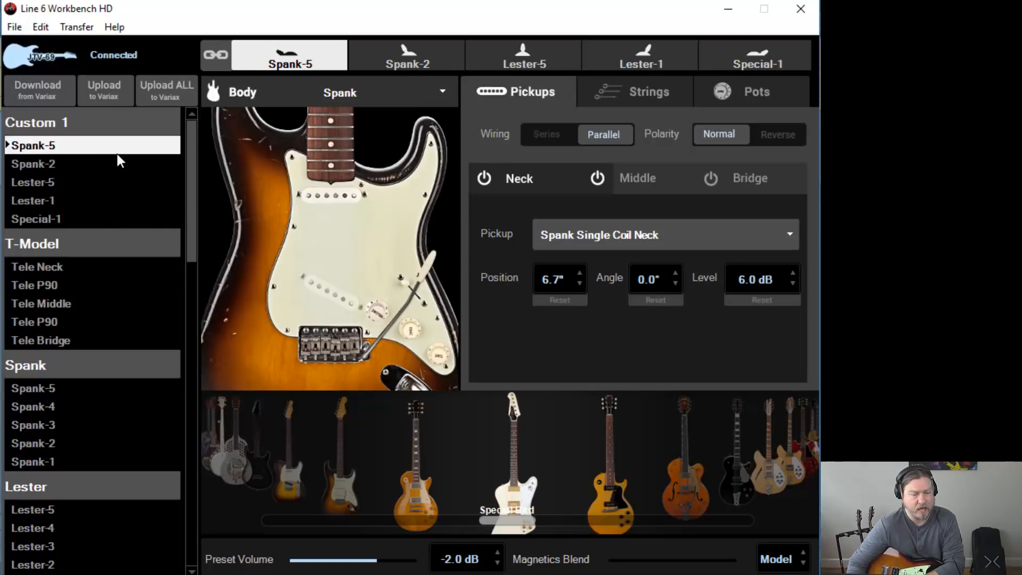
pyautogui.click(20, 29)
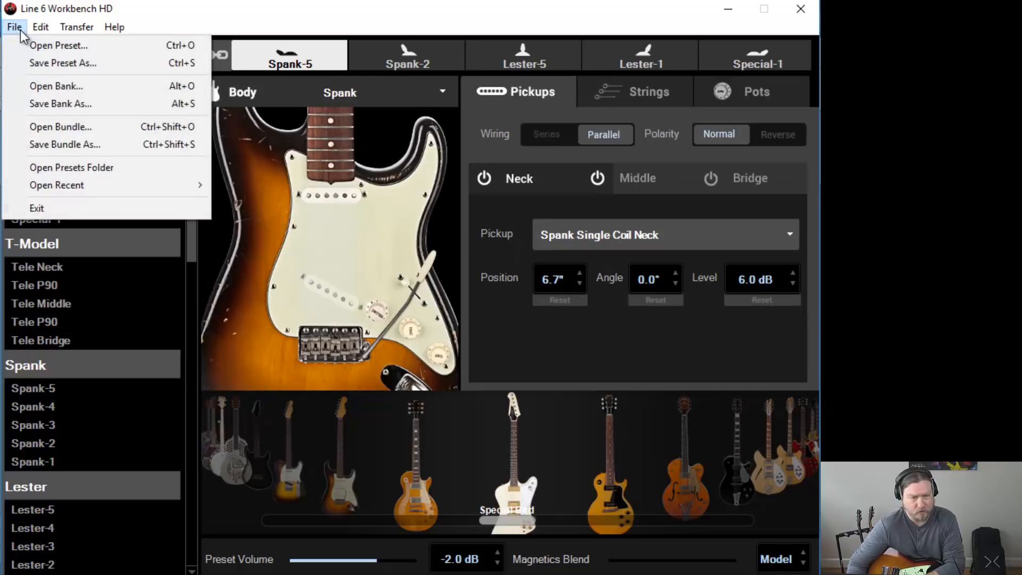
pyautogui.click(242, 11)
pyautogui.click(64, 117)
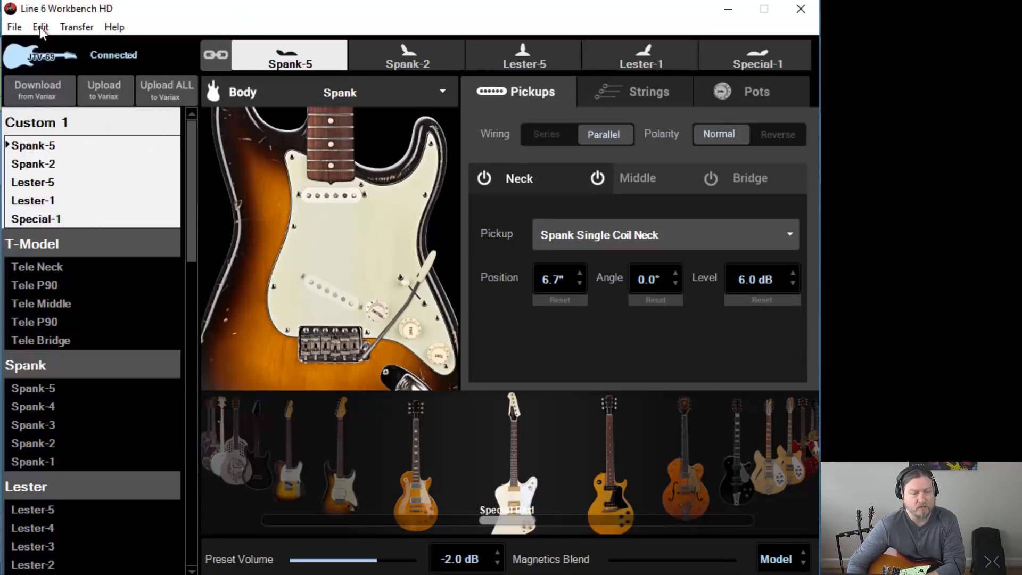
pyautogui.click(71, 165)
pyautogui.click(68, 147)
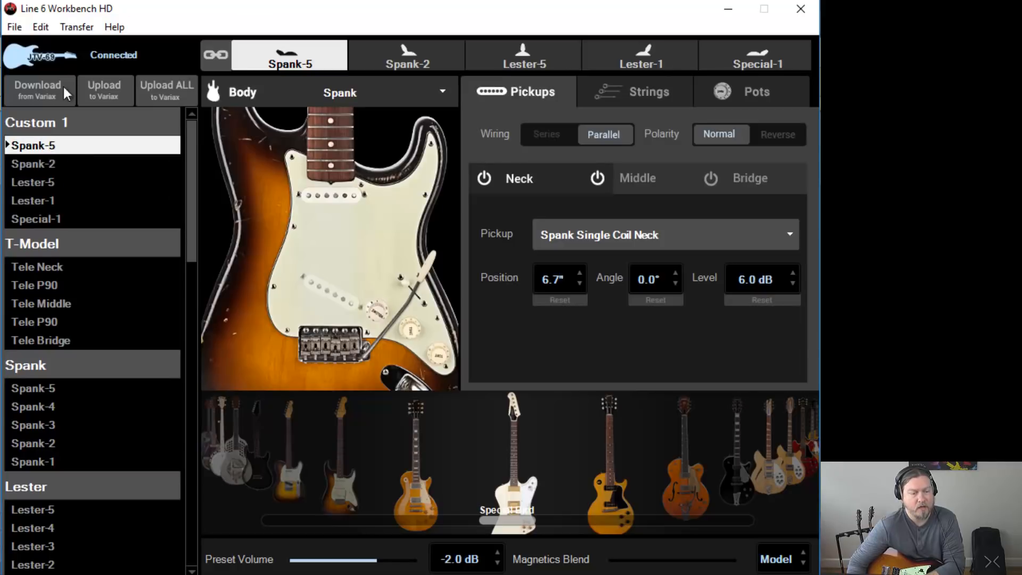
pyautogui.click(25, 31)
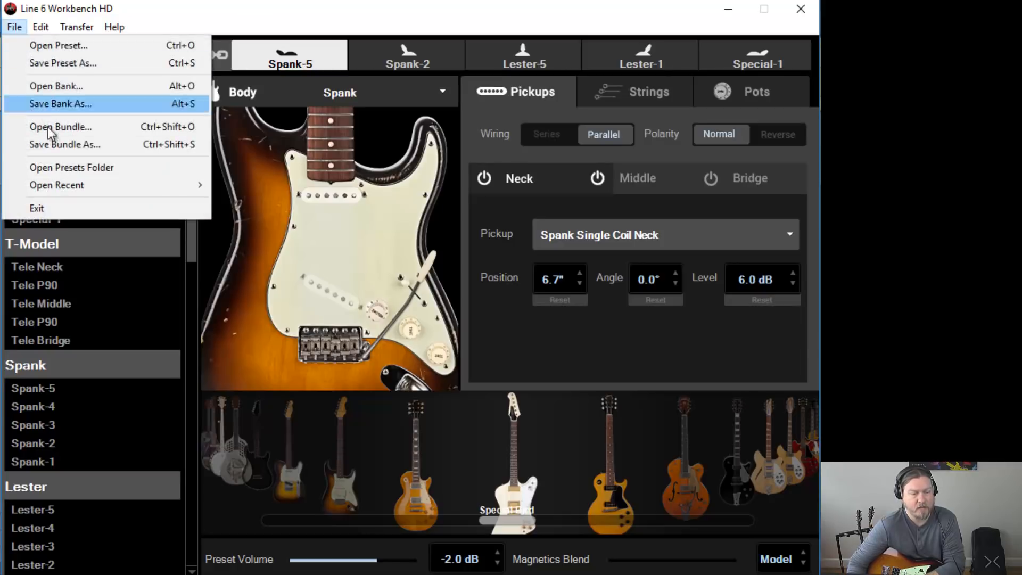
pyautogui.click(92, 282)
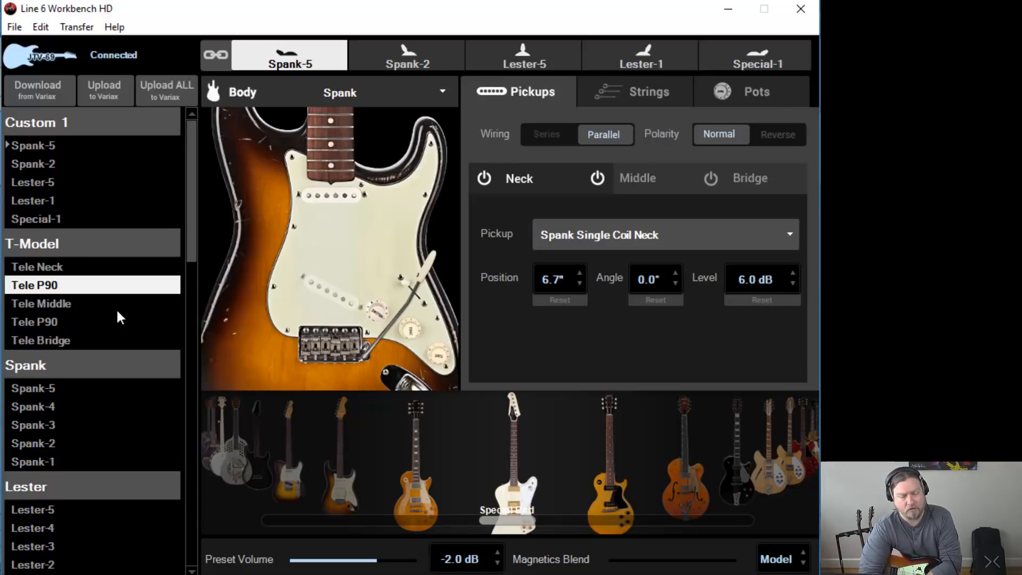
pyautogui.click(54, 123)
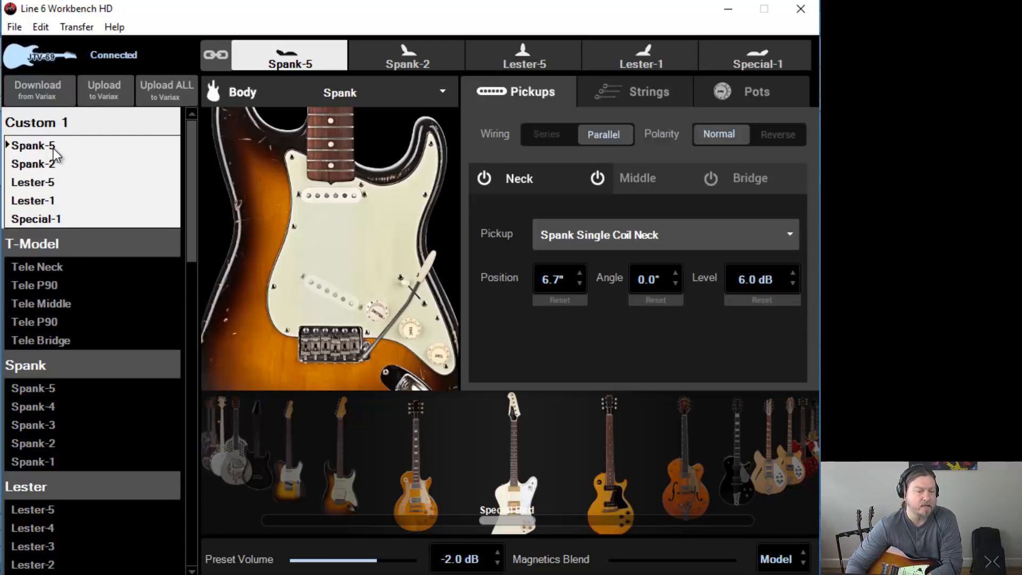
pyautogui.click(79, 148)
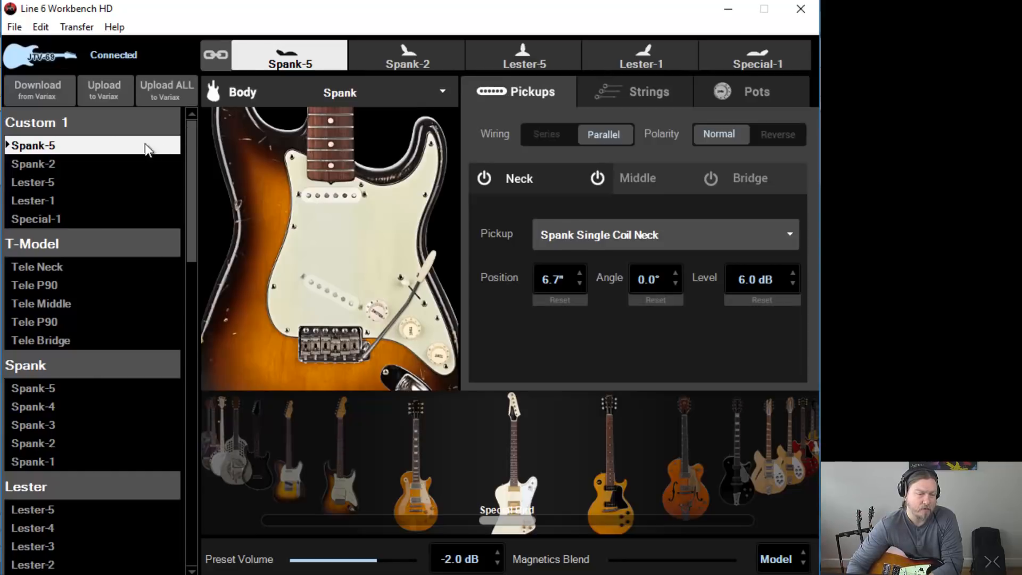
# Browse the preset banks and load the Tele Neck preset from the T-Model bank.
pyautogui.moveTo(192, 186); pyautogui.dragTo(193, 349)
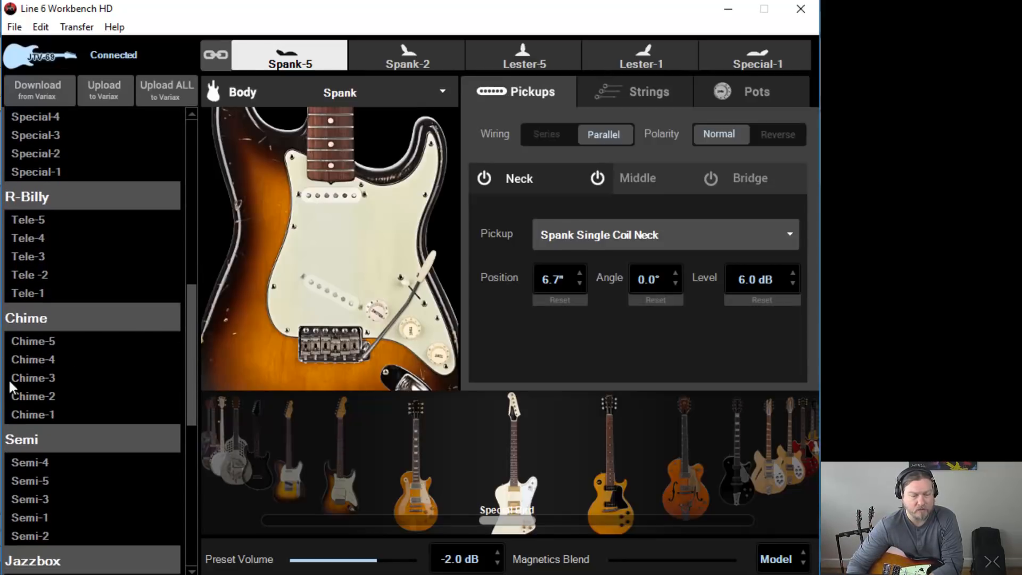
pyautogui.moveTo(195, 326); pyautogui.dragTo(191, 143)
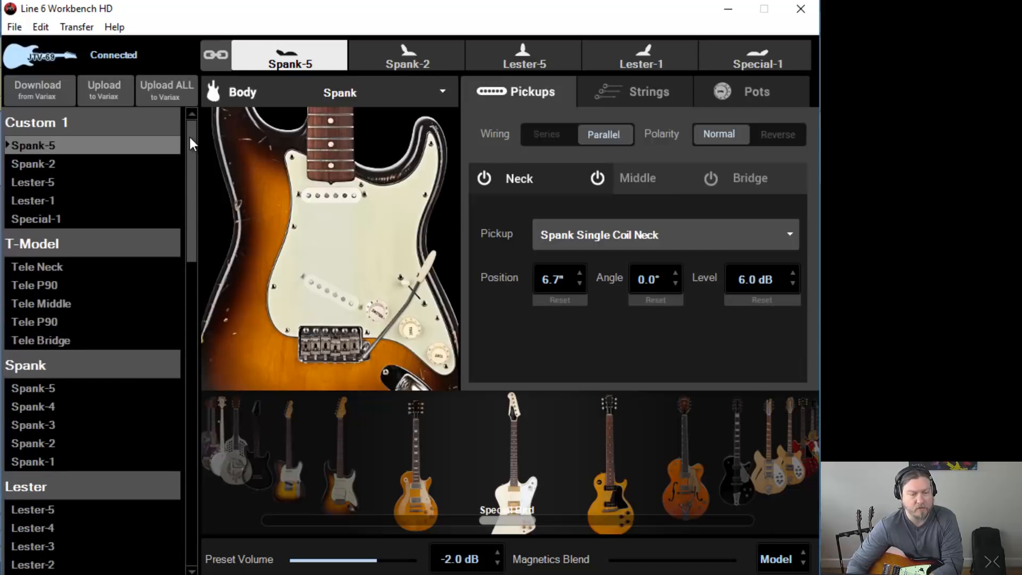
pyautogui.click(35, 276)
pyautogui.click(46, 264)
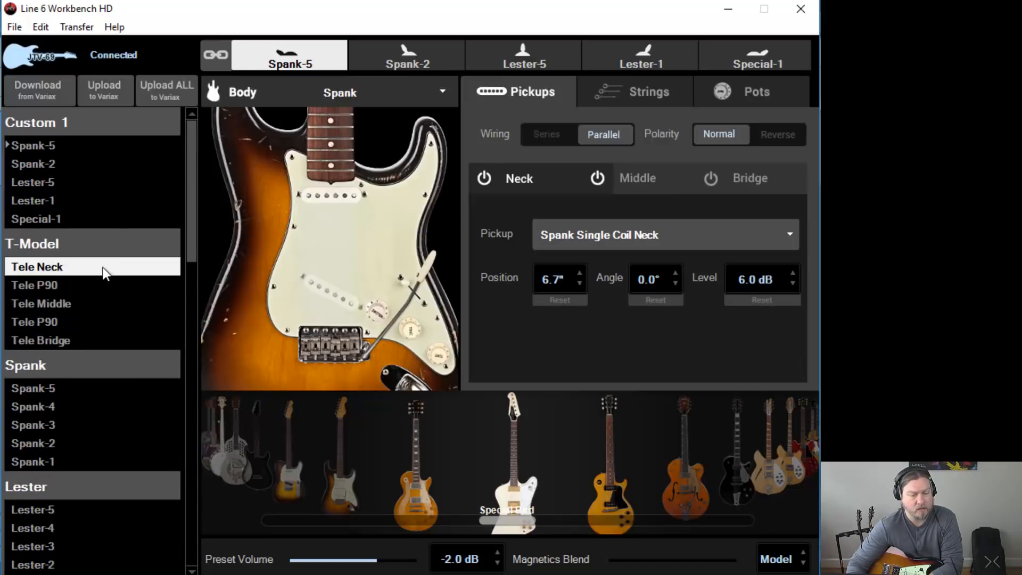
pyautogui.doubleClick(120, 267)
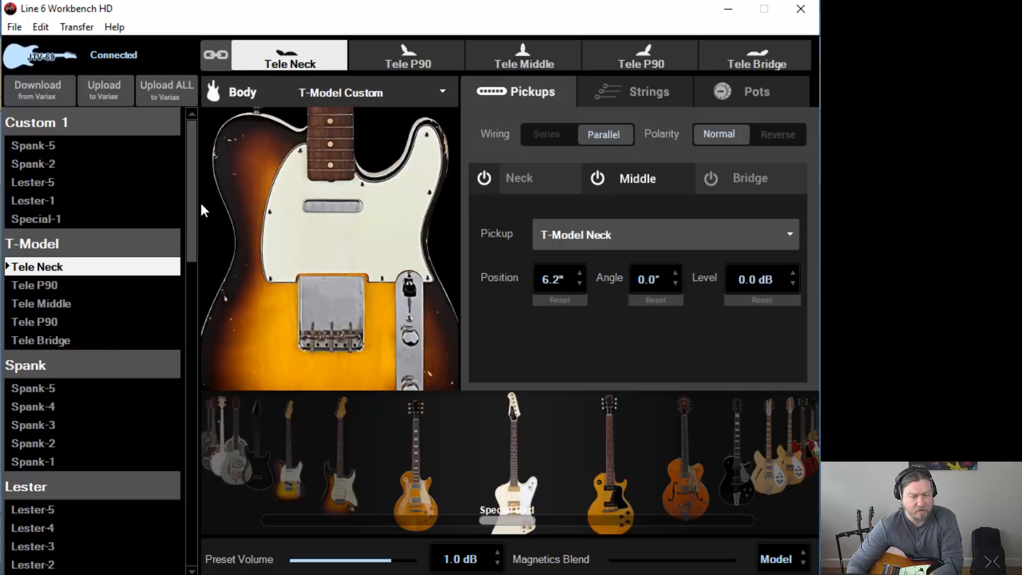
# Load the Chime-5 preset from the Chime bank.
pyautogui.moveTo(201, 210); pyautogui.dragTo(186, 376)
pyautogui.click(97, 318)
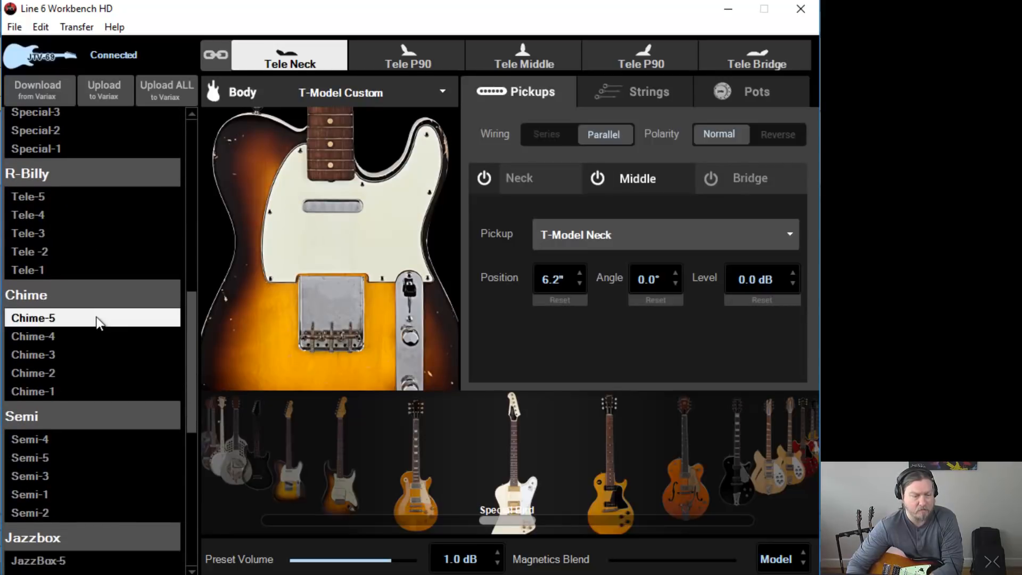
pyautogui.doubleClick(97, 317)
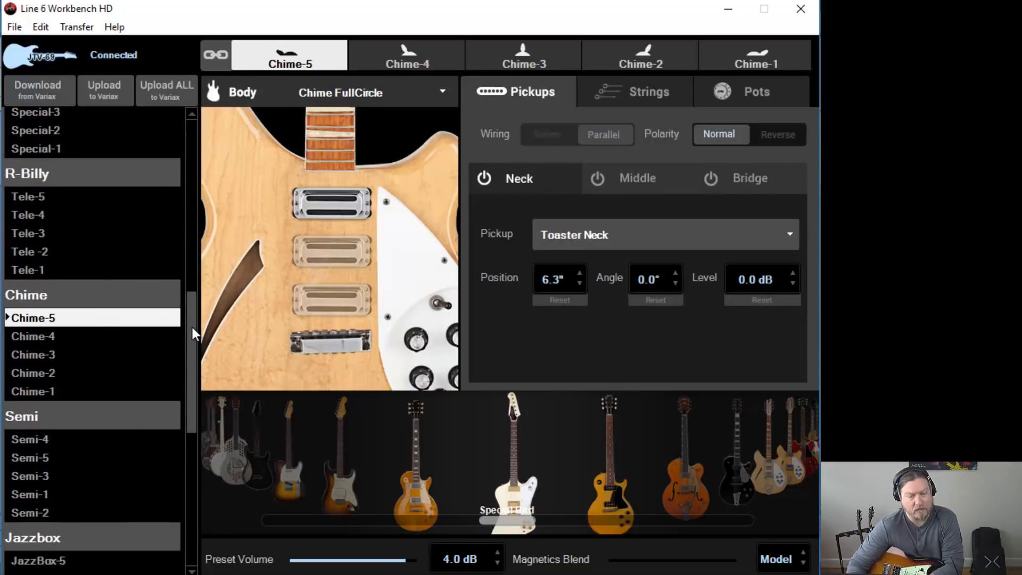
# Reload the Spank-5 preset from Custom 1 and look through the preset banks down to Custom 2.
pyautogui.moveTo(193, 332); pyautogui.dragTo(158, 156)
pyautogui.doubleClick(94, 151)
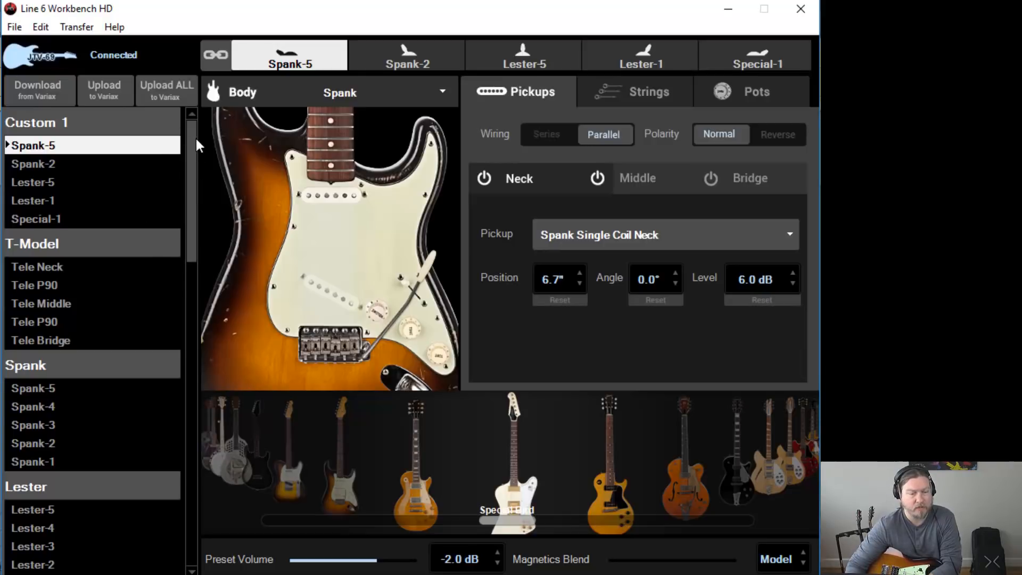
pyautogui.scroll(-15, 183, 352)
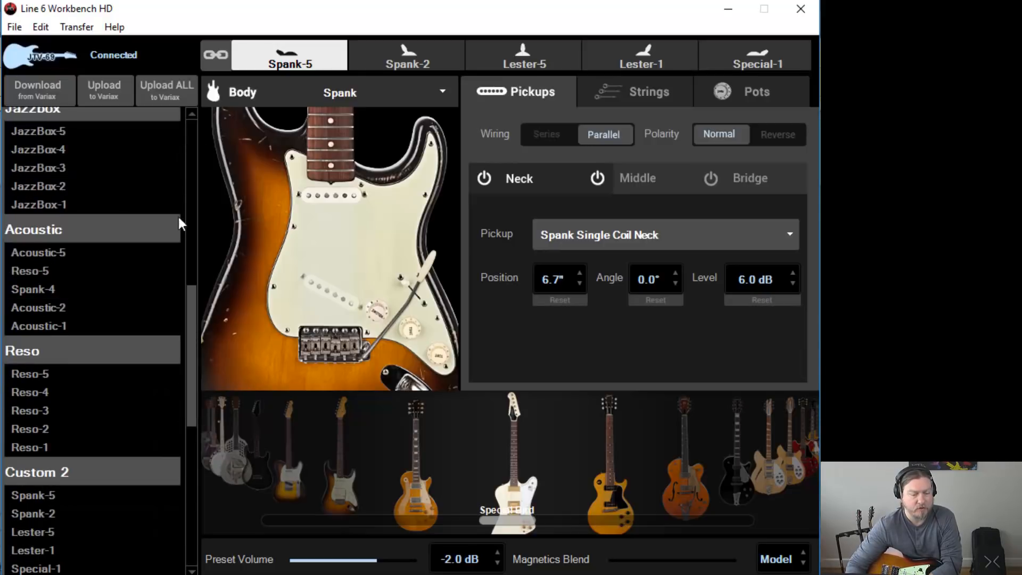
pyautogui.moveTo(179, 217); pyautogui.dragTo(191, 119)
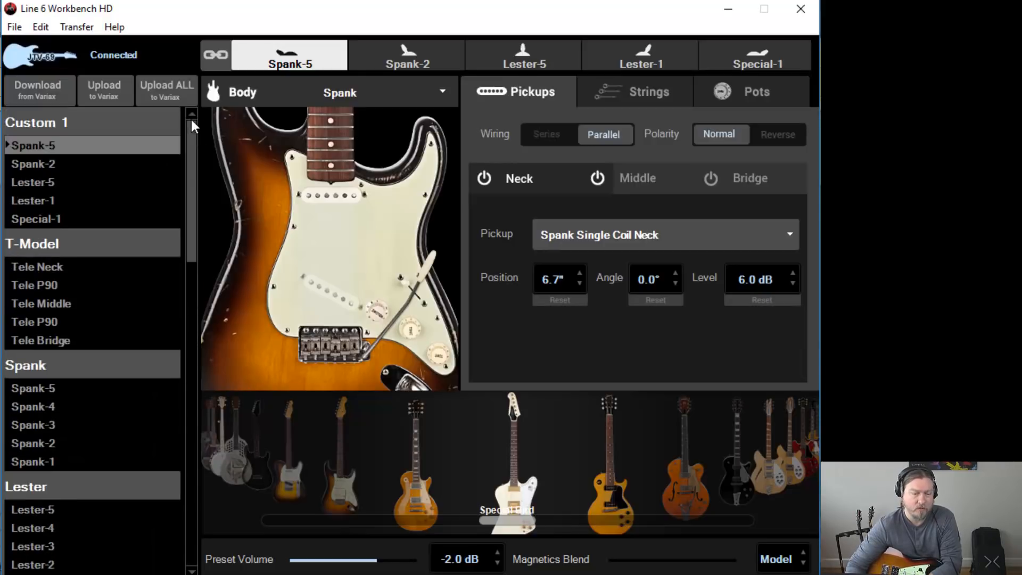
pyautogui.click(135, 146)
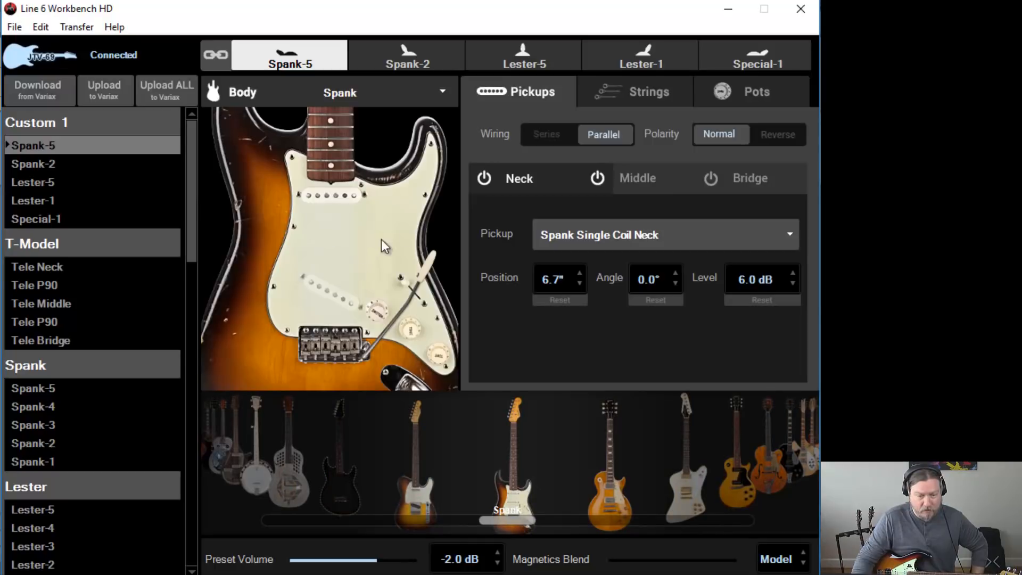
# Change the body of the Custom 1 Spank-5 preset to T-Model Custom.
pyautogui.click(442, 92)
pyautogui.moveTo(454, 188); pyautogui.dragTo(376, 126)
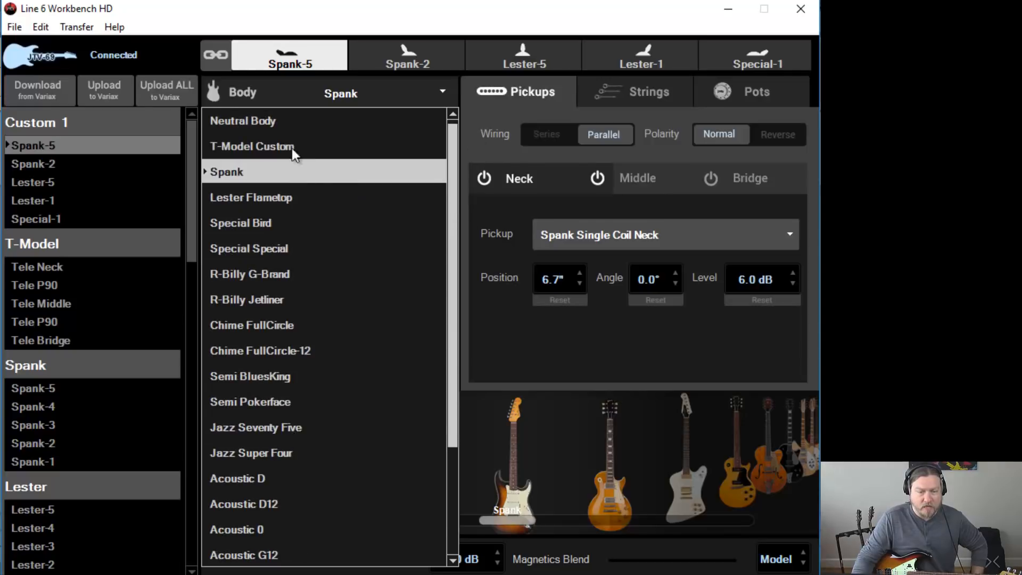
pyautogui.click(351, 152)
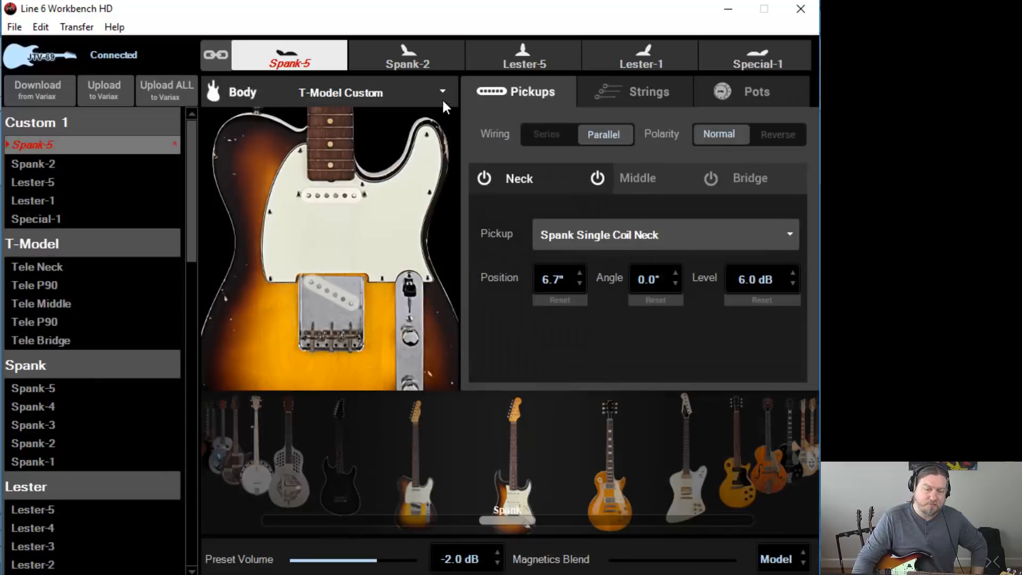
# Set the preset's body back to Spank and browse the guitar models to Special Bird.
pyautogui.click(442, 95)
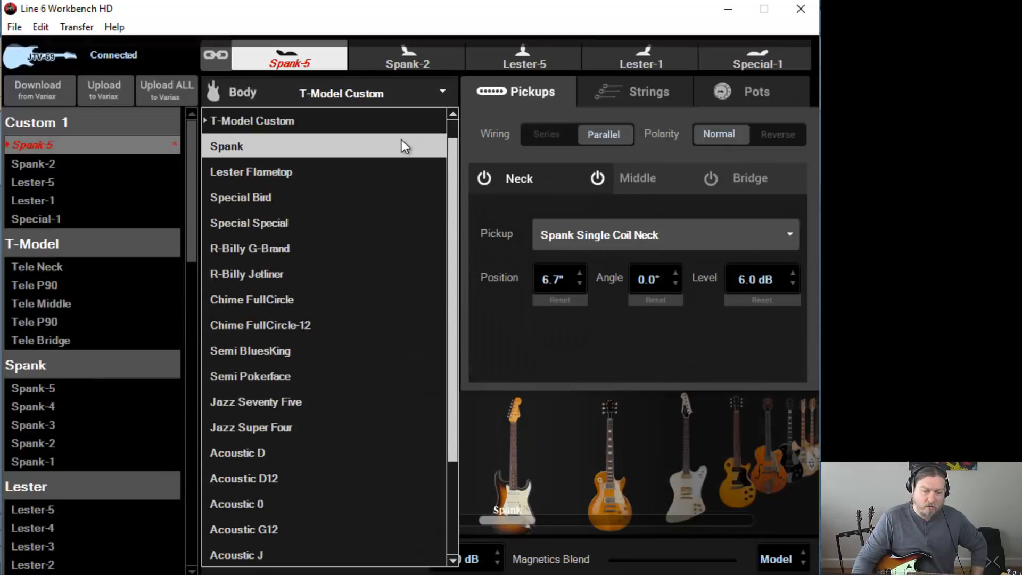
pyautogui.click(402, 147)
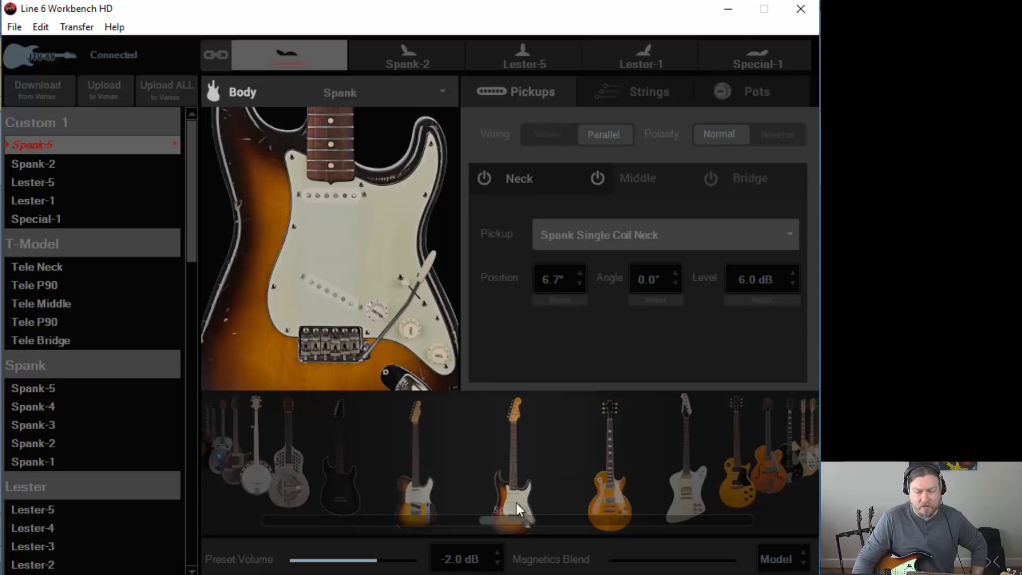
pyautogui.scroll(-2, 594, 484)
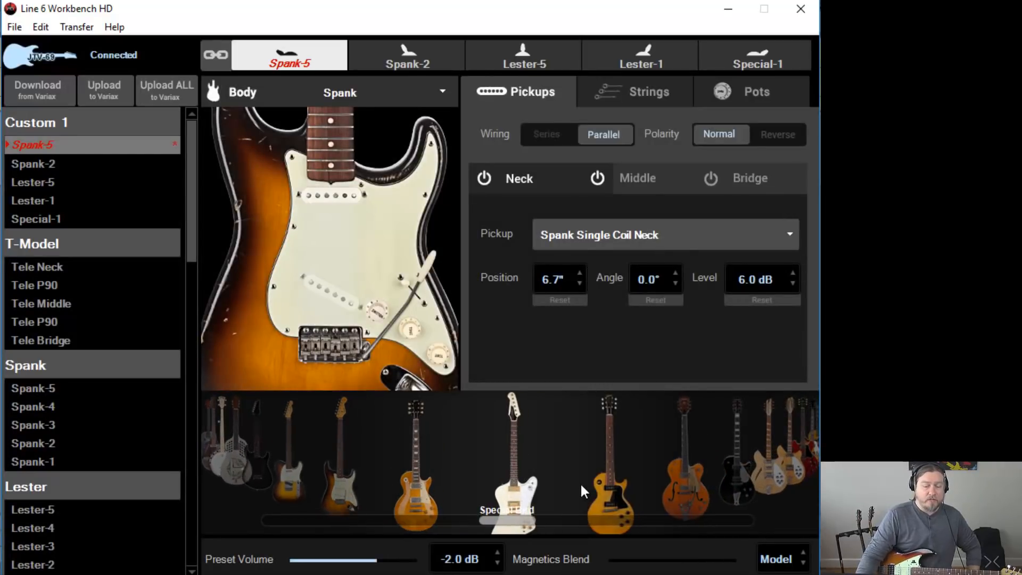
# Browse the guitar models to Lester Flametop and set the preset's body to Chime FullCircle.
pyautogui.click(431, 484)
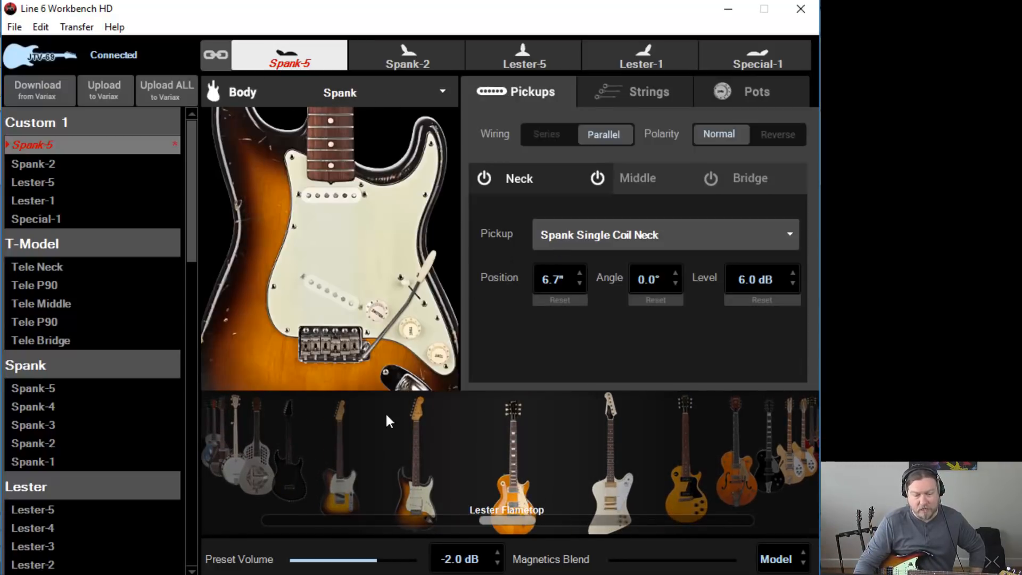
pyautogui.click(443, 92)
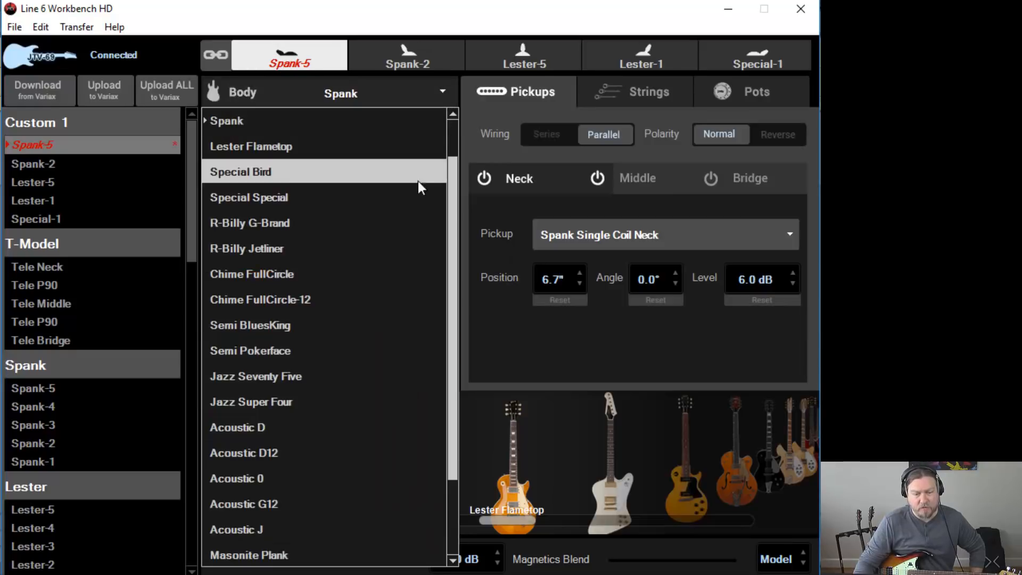
pyautogui.click(410, 282)
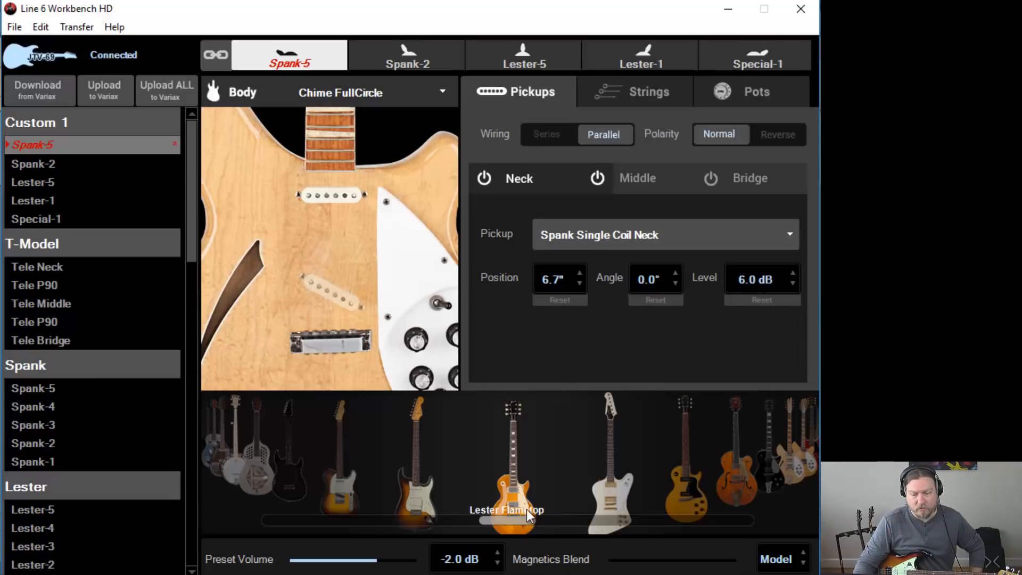
# Browse the guitar models to Semi BluesKing and apply it as the preset's body.
pyautogui.click(593, 503)
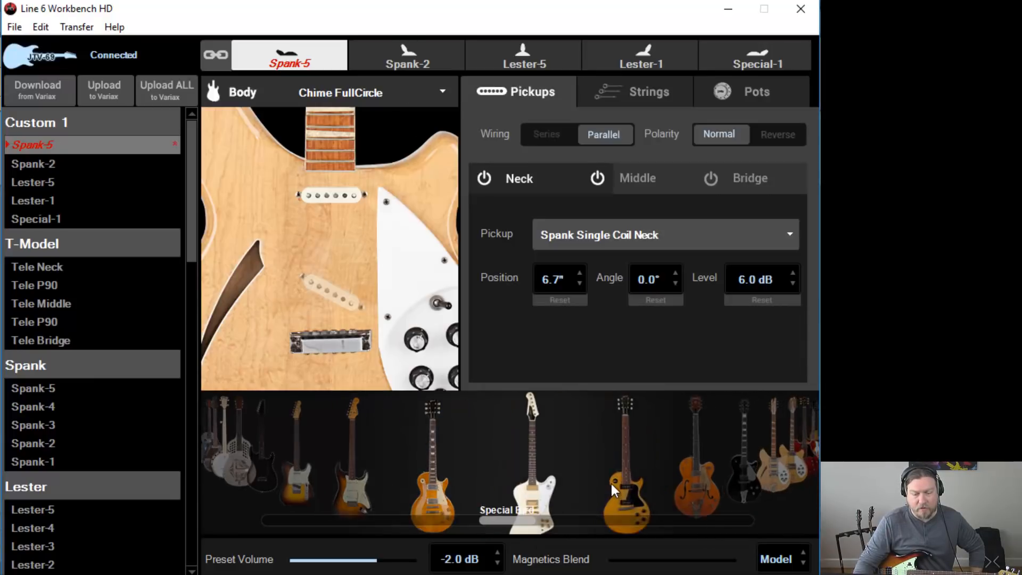
pyautogui.click(681, 478)
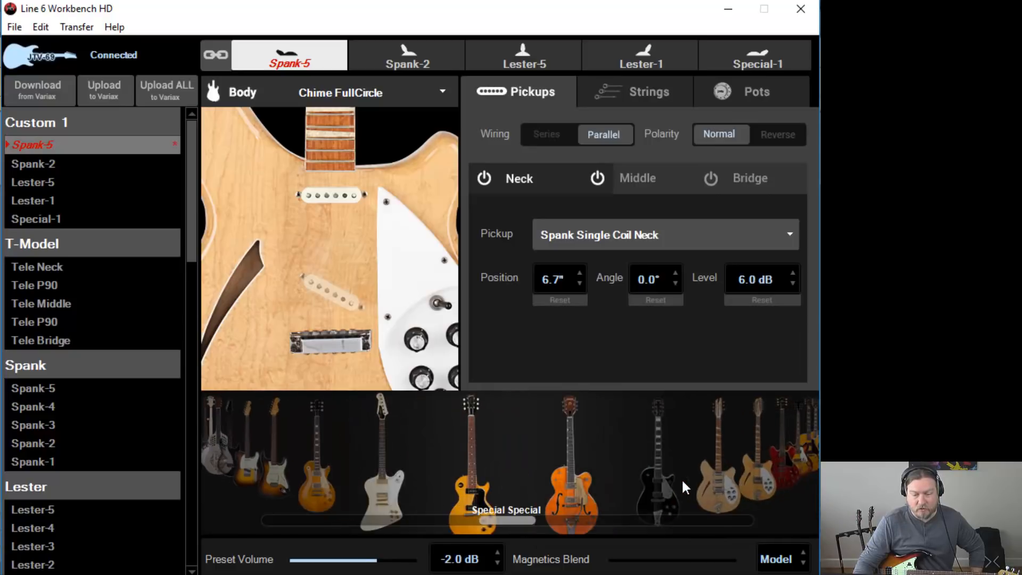
pyautogui.click(685, 478)
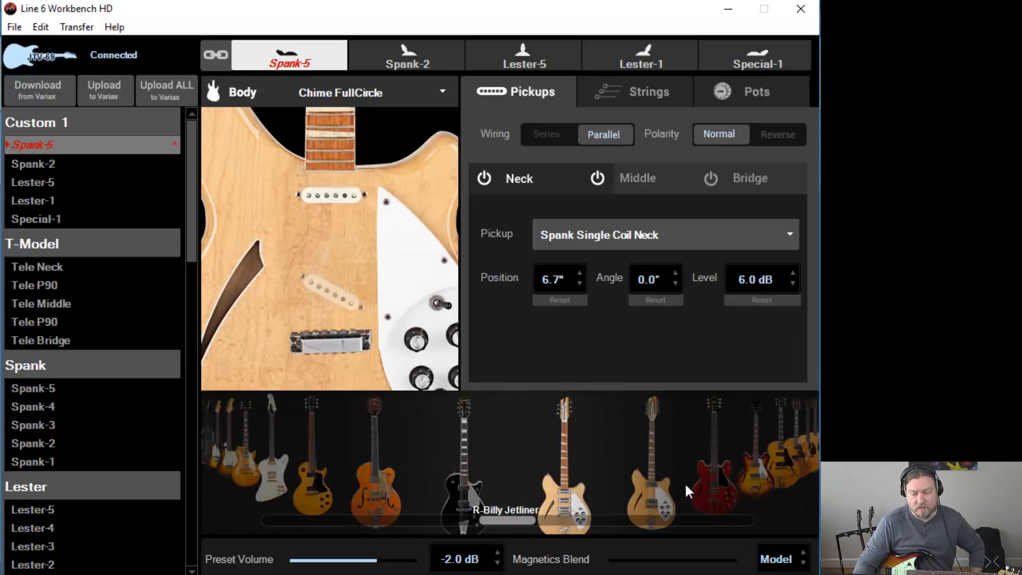
pyautogui.click(679, 479)
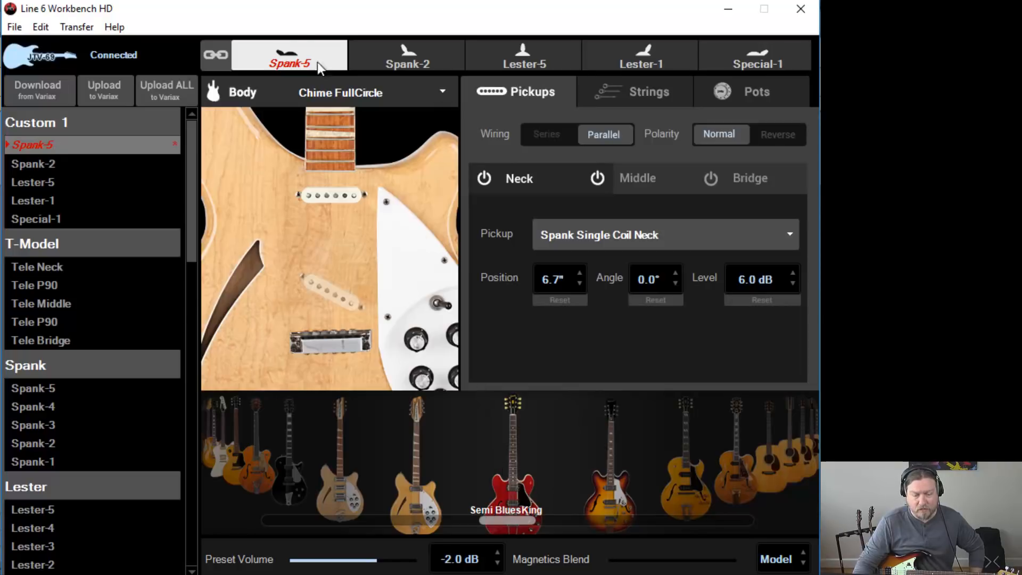
pyautogui.click(532, 484)
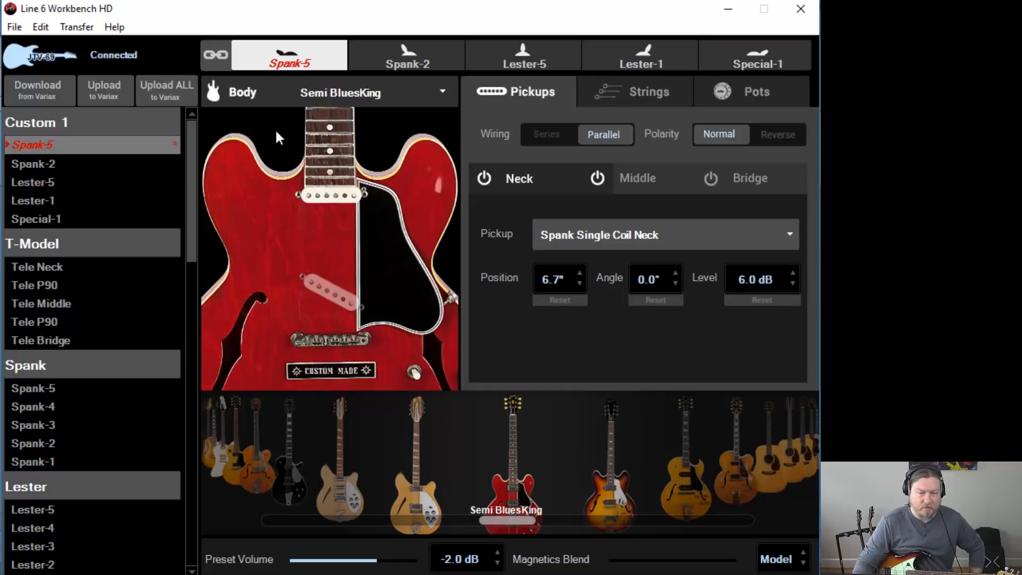
# Return the preset's body to the Spank model.
pyautogui.click(372, 91)
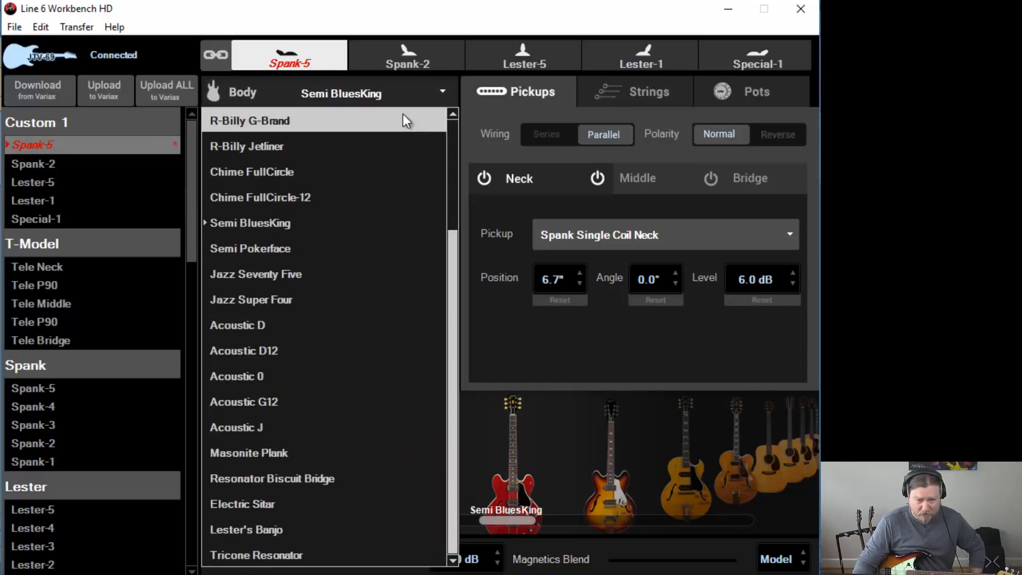
pyautogui.moveTo(449, 263); pyautogui.dragTo(448, 124)
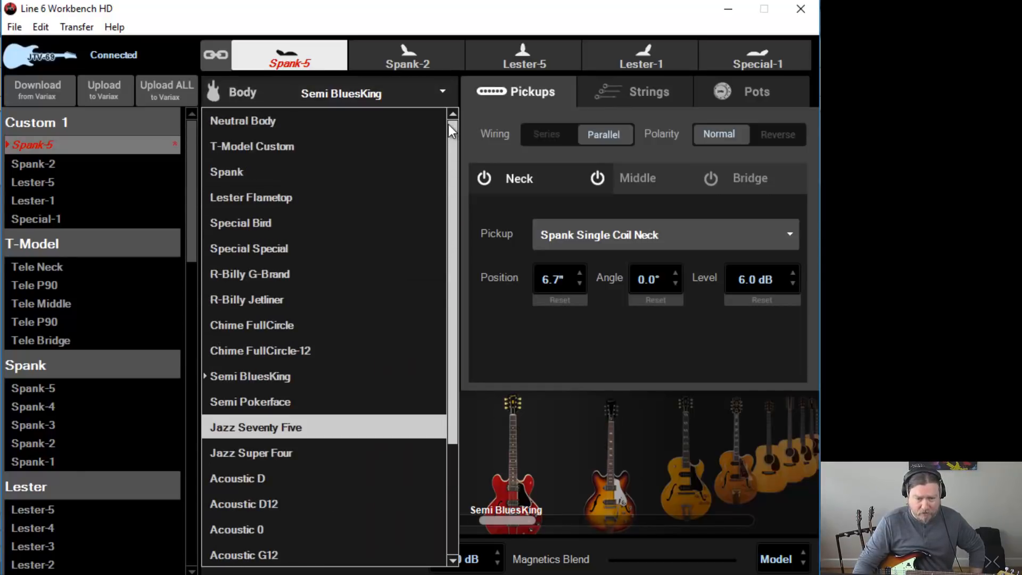
pyautogui.click(330, 169)
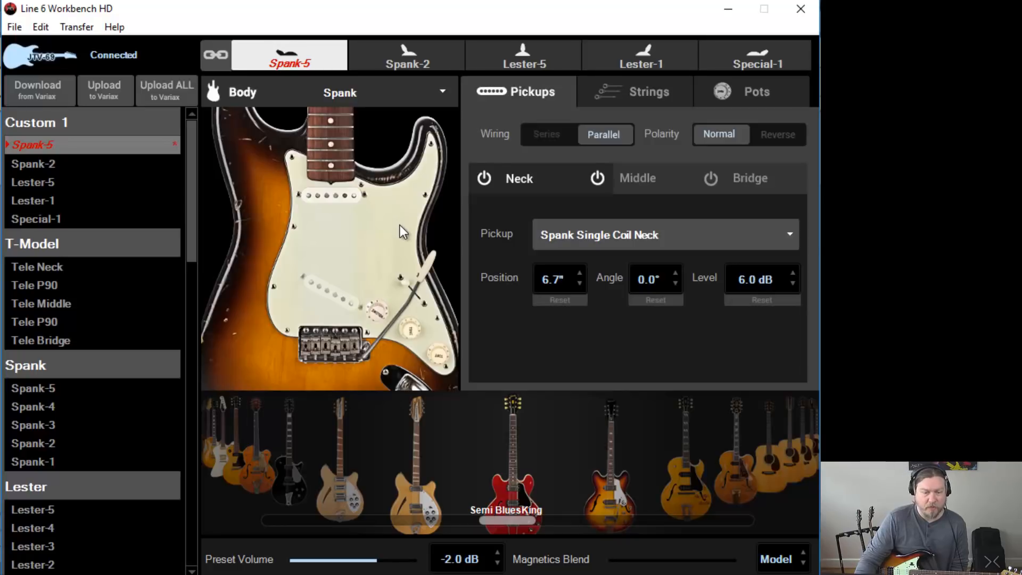
# Go through the neck, middle and bridge pickup settings and leave only the neck pickup switched on.
pyautogui.moveTo(317, 199)
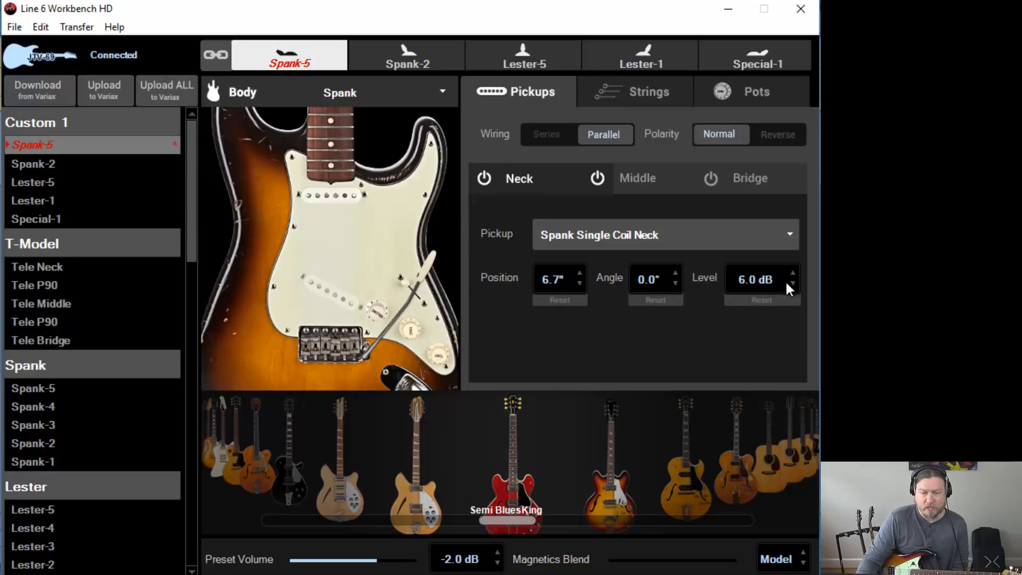
pyautogui.moveTo(356, 203)
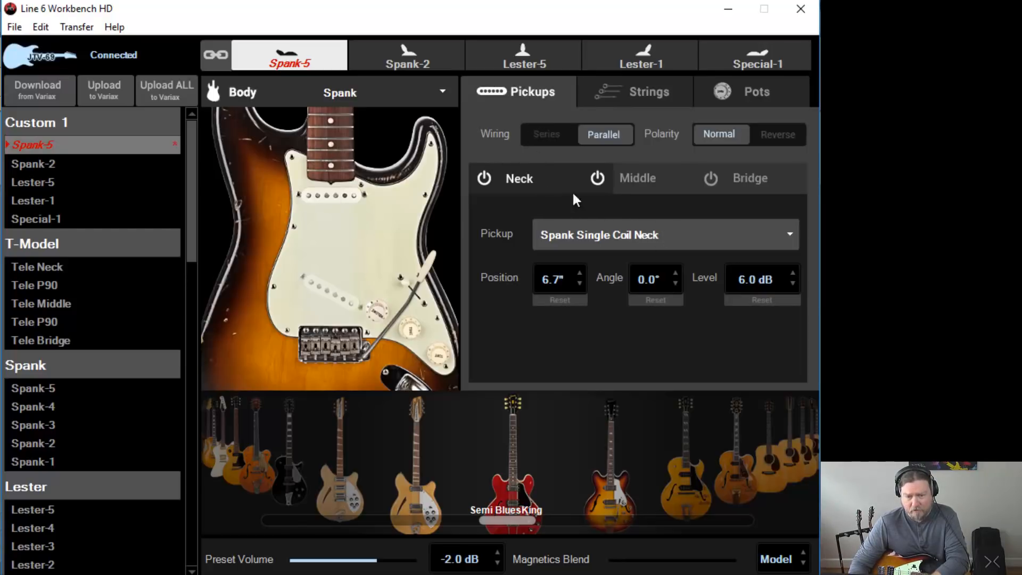
pyautogui.click(659, 173)
pyautogui.click(770, 184)
pyautogui.click(657, 185)
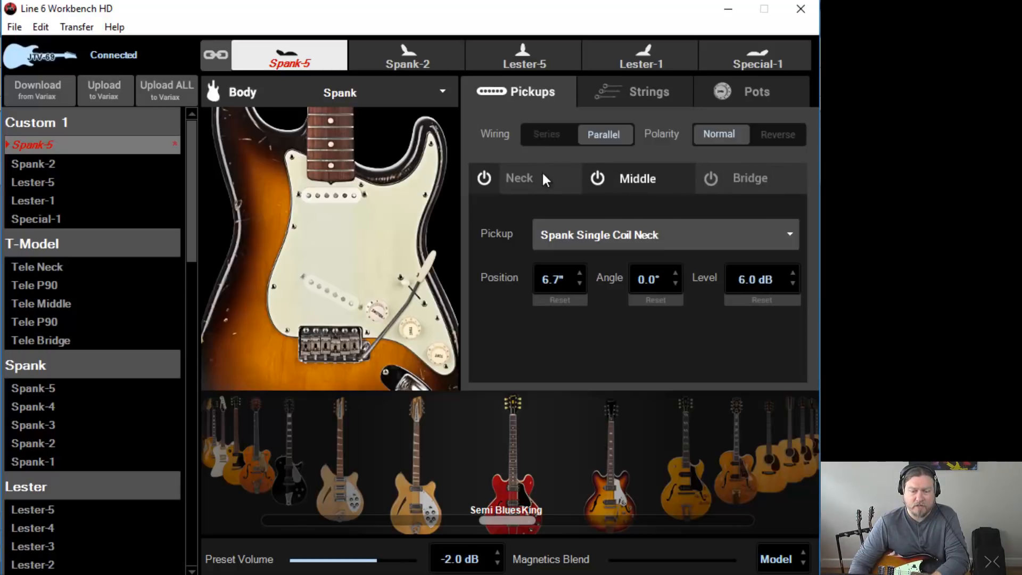
pyautogui.click(542, 175)
pyautogui.click(640, 184)
pyautogui.click(751, 182)
pyautogui.click(657, 179)
pyautogui.click(530, 180)
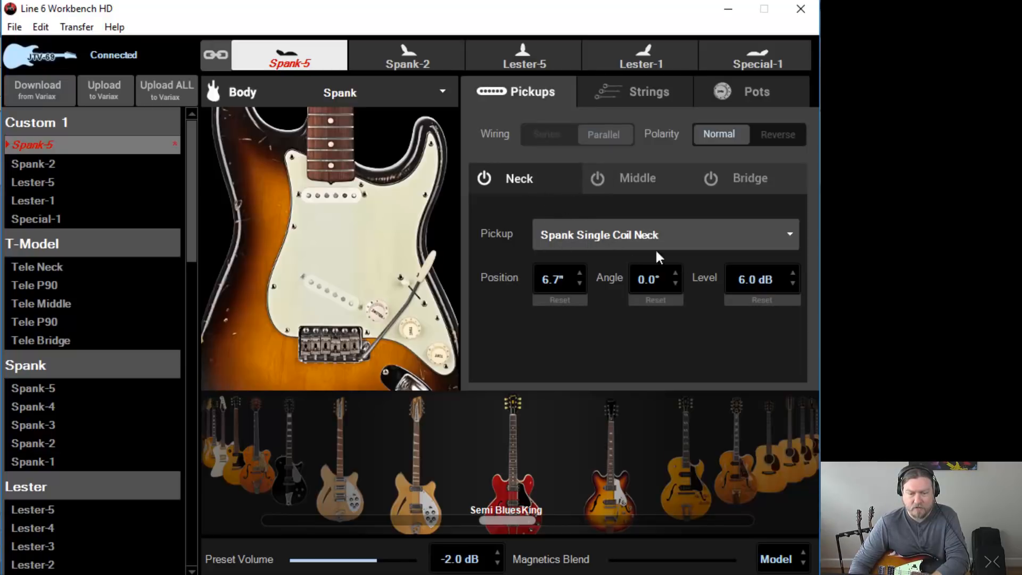
# Try the Special 90 Neck and R-Billy Tron Neck models as the neck pickup.
pyautogui.click(611, 234)
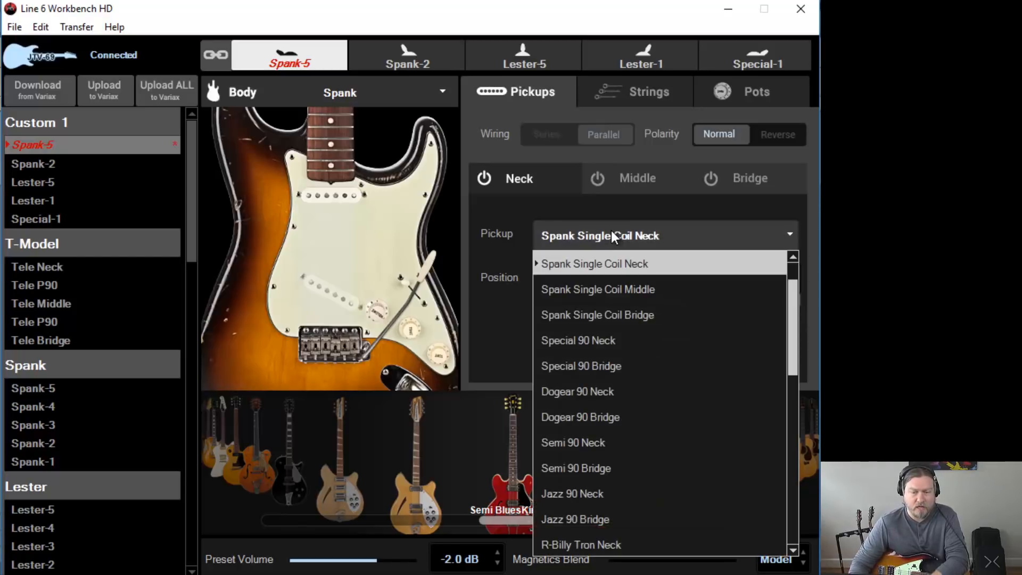
pyautogui.click(717, 344)
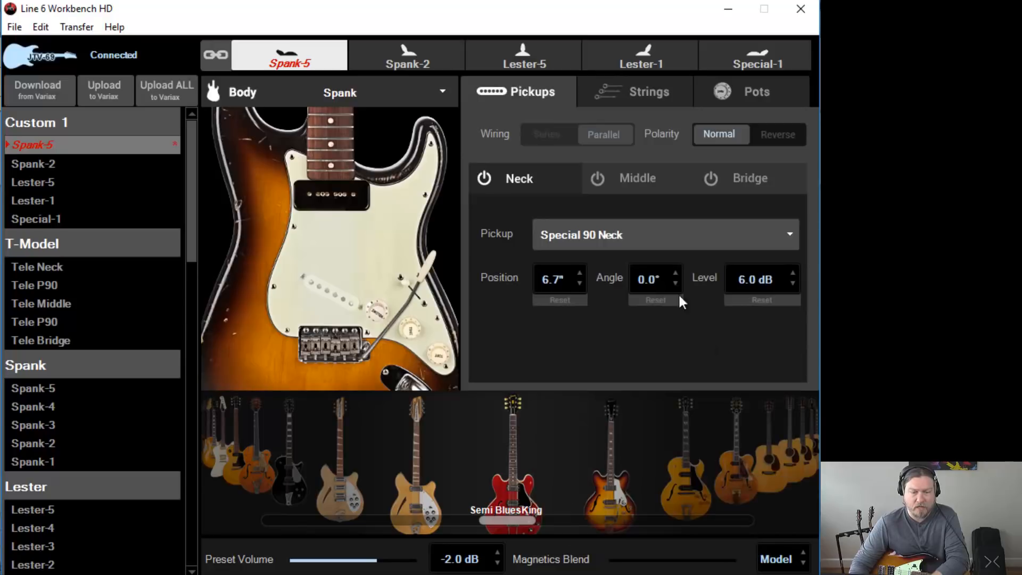
pyautogui.click(643, 238)
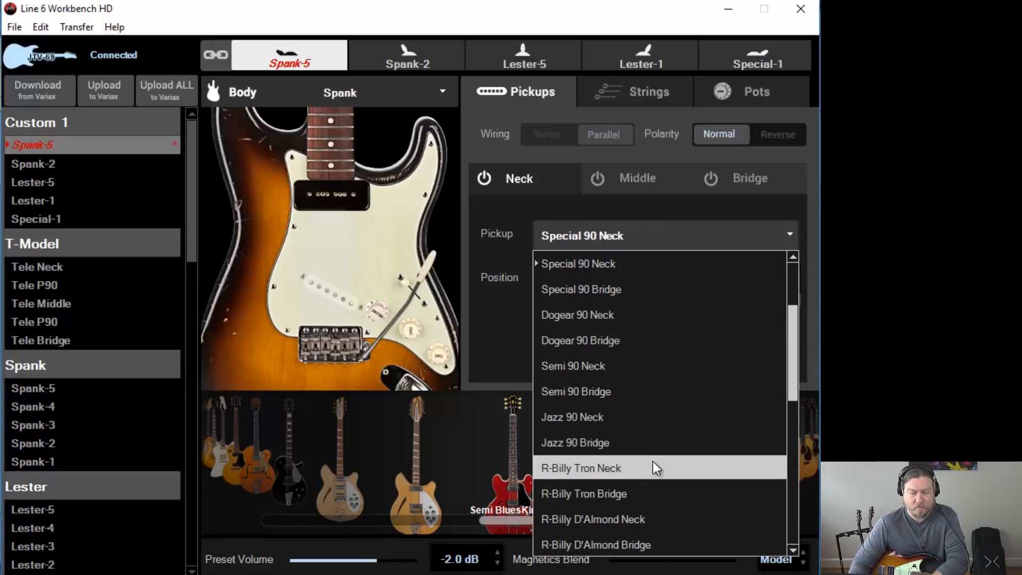
pyautogui.click(654, 466)
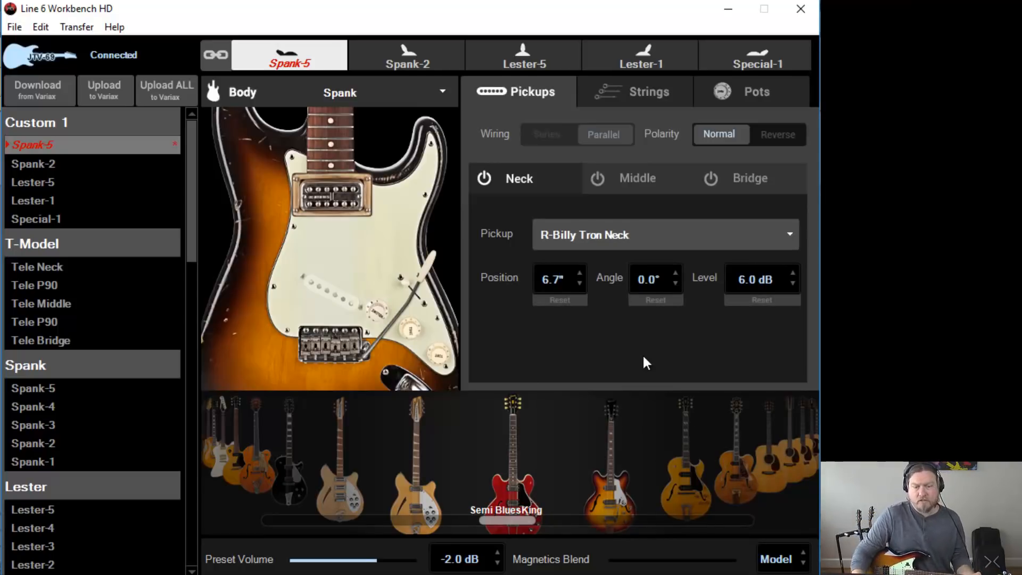
# Set the neck pickup model to Spank Single Coil Neck.
pyautogui.click(619, 239)
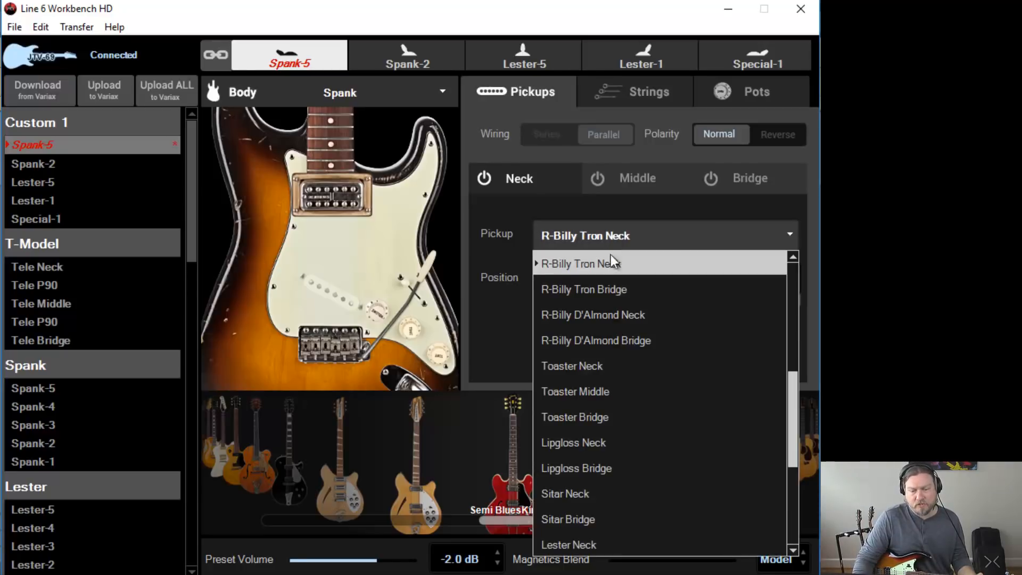
pyautogui.scroll(5, 613, 479)
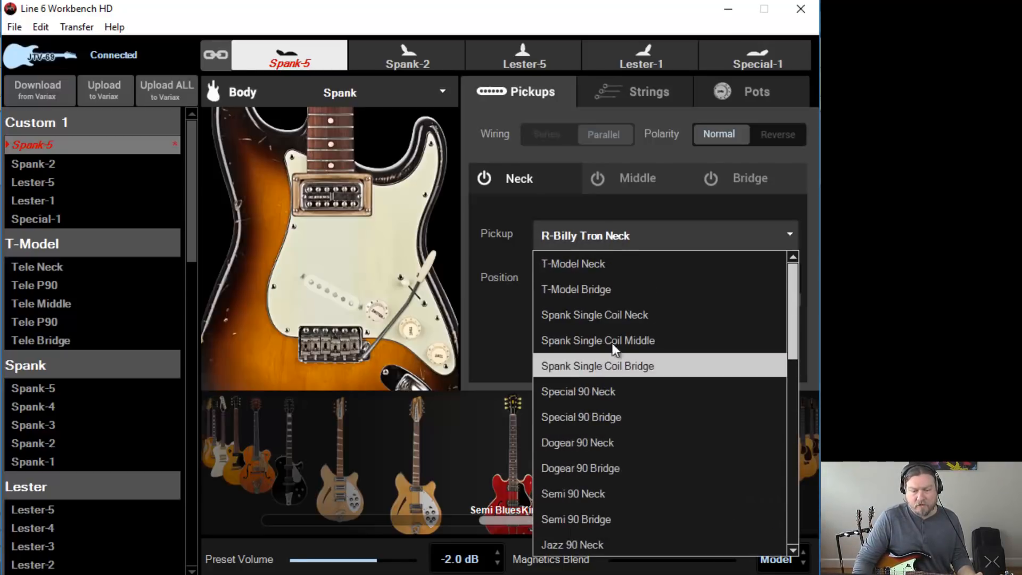
pyautogui.click(673, 314)
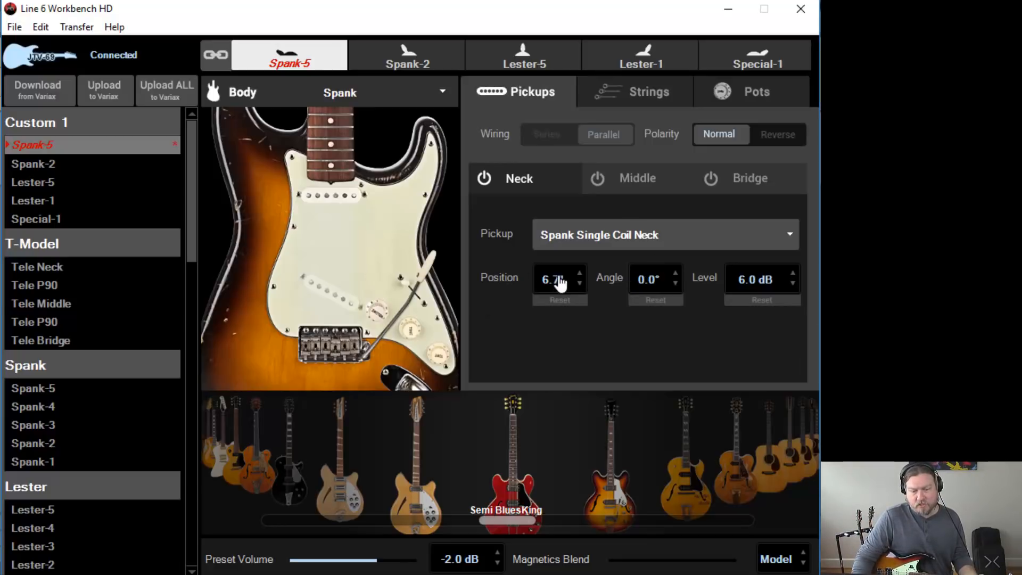
# Shift the Spank Single Coil Neck pickup to about 6.6 inches and try a position value of 60.
pyautogui.moveTo(557, 279); pyautogui.dragTo(589, 326)
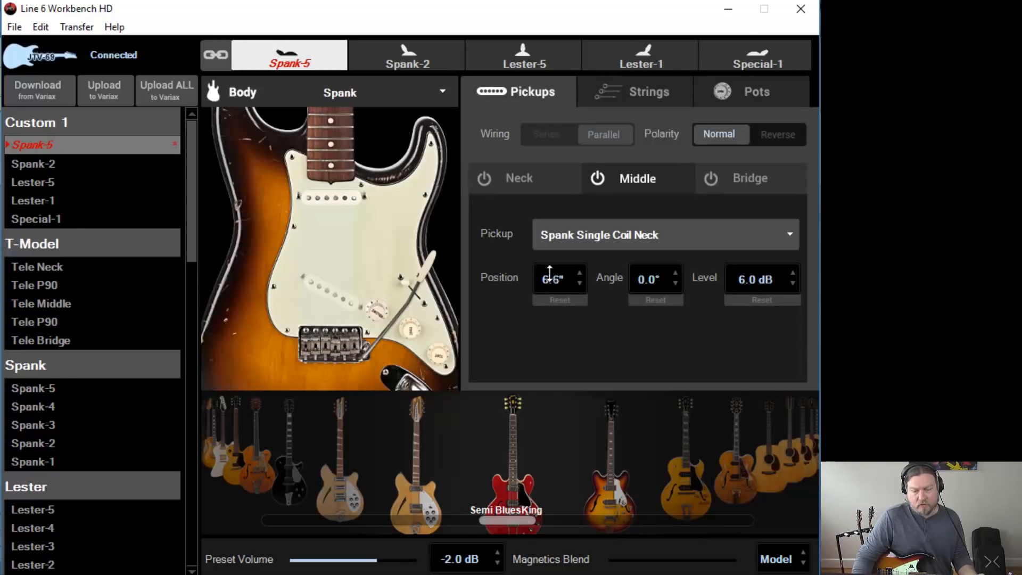
pyautogui.doubleClick(563, 288)
pyautogui.write('60')
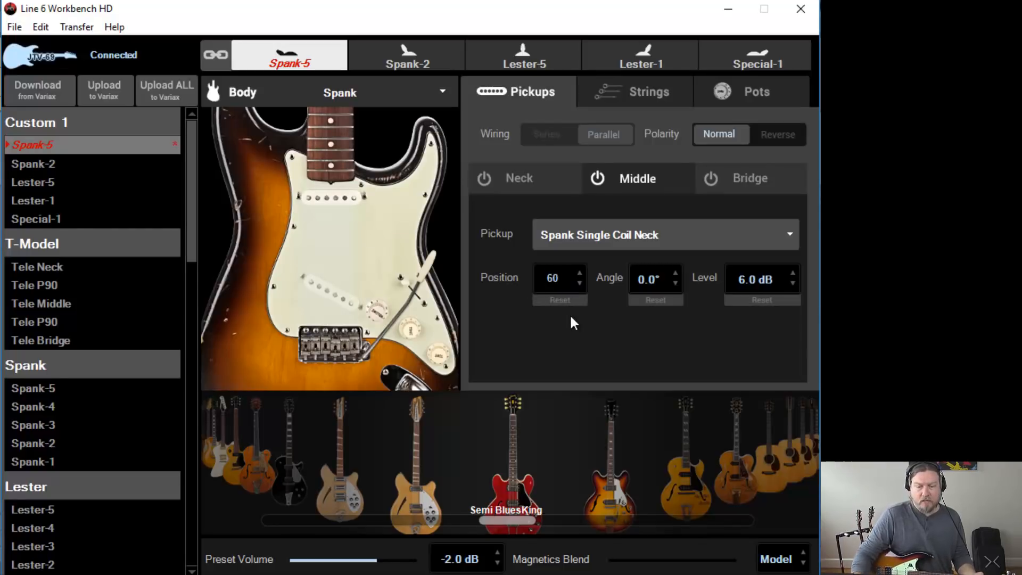
pyautogui.press('Return')
# Set the Spank Single Coil Neck pickup's position to 6.5 inches.
pyautogui.doubleClick(559, 279)
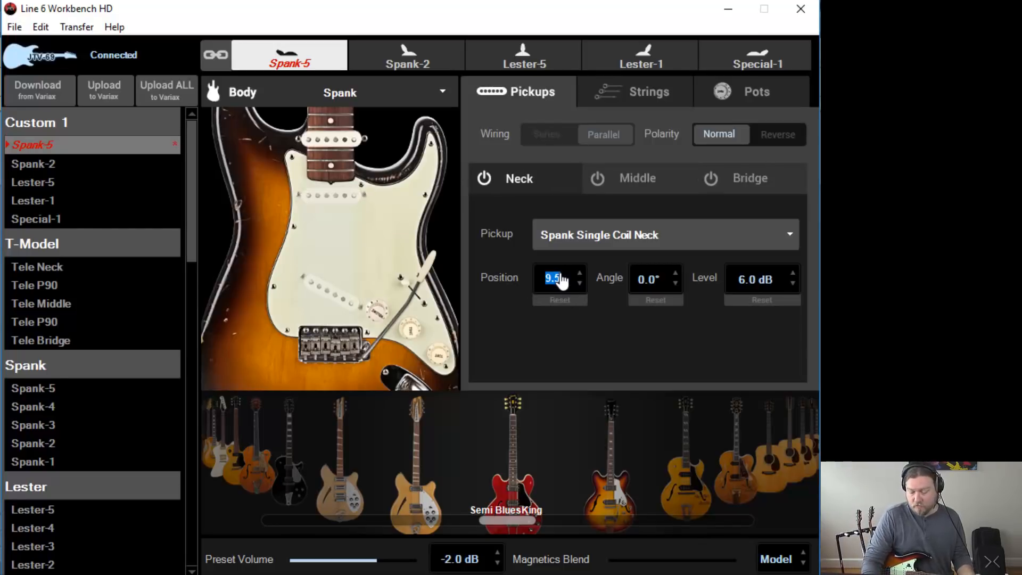
pyautogui.write('6.5')
pyautogui.press('Return')
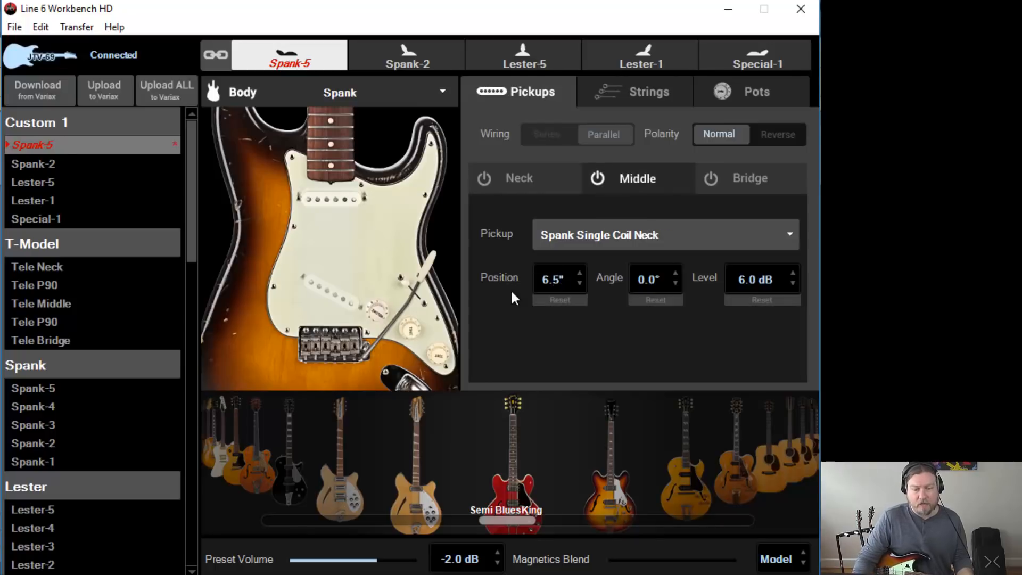
# Move the pickup on the guitar body toward the bridge to about 4.1 inches and tilt it to about -11°.
pyautogui.moveTo(337, 219)
pyautogui.moveTo(337, 202); pyautogui.dragTo(332, 249)
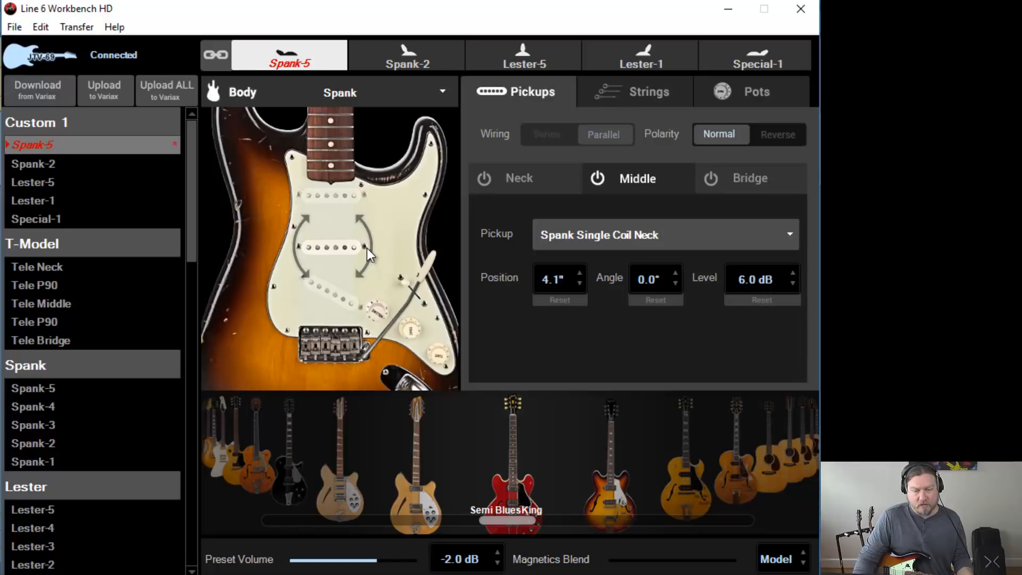
pyautogui.moveTo(367, 248)
pyautogui.mouseDown()
pyautogui.moveTo(355, 329)
pyautogui.moveTo(370, 212)
pyautogui.moveTo(366, 264)
pyautogui.moveTo(366, 239)
pyautogui.mouseUp()
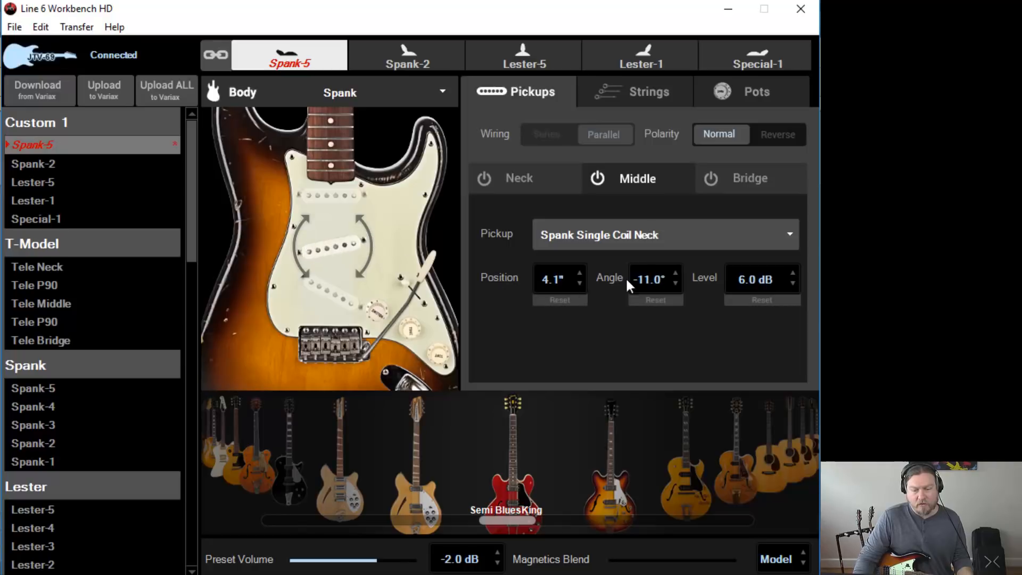
# Set the pickup's angle to 0° and move it back toward the neck to about 6.8 inches.
pyautogui.moveTo(638, 280); pyautogui.dragTo(662, 287)
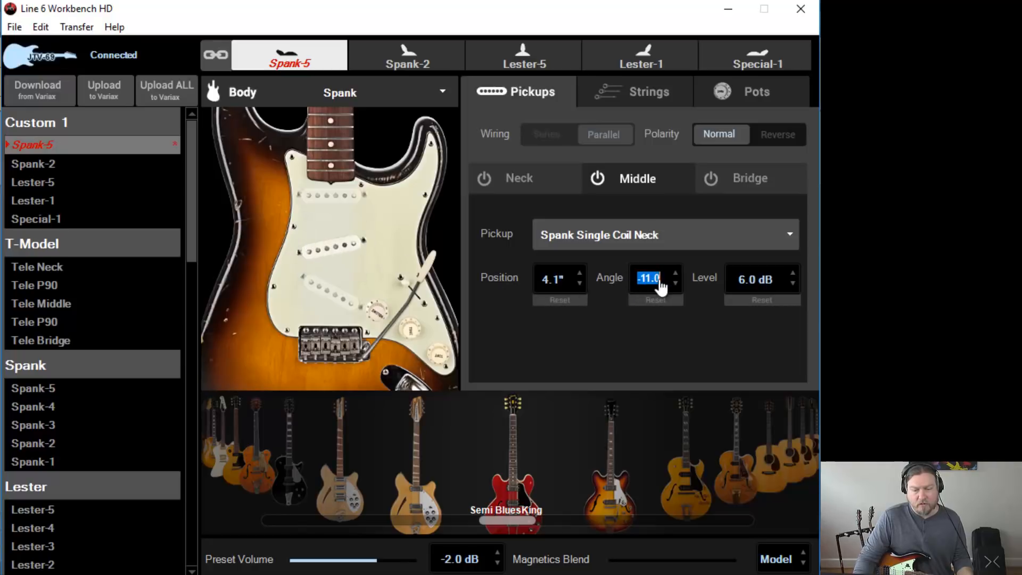
pyautogui.write('0')
pyautogui.press('Return')
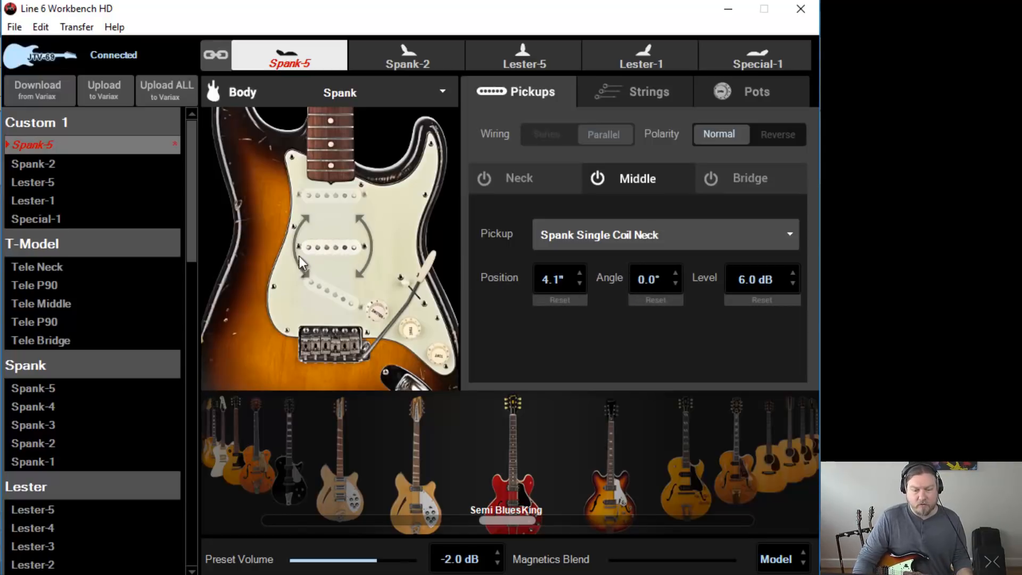
pyautogui.moveTo(299, 257); pyautogui.dragTo(330, 197)
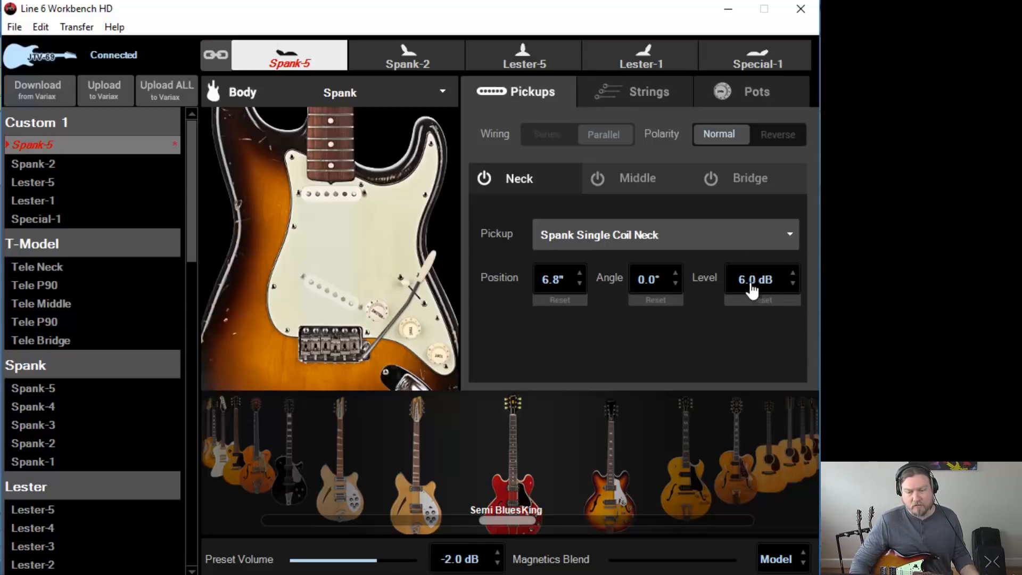
# Move the neck pickup up against the end of the fretboard, to a position of about 7.5 inches.
pyautogui.moveTo(357, 196)
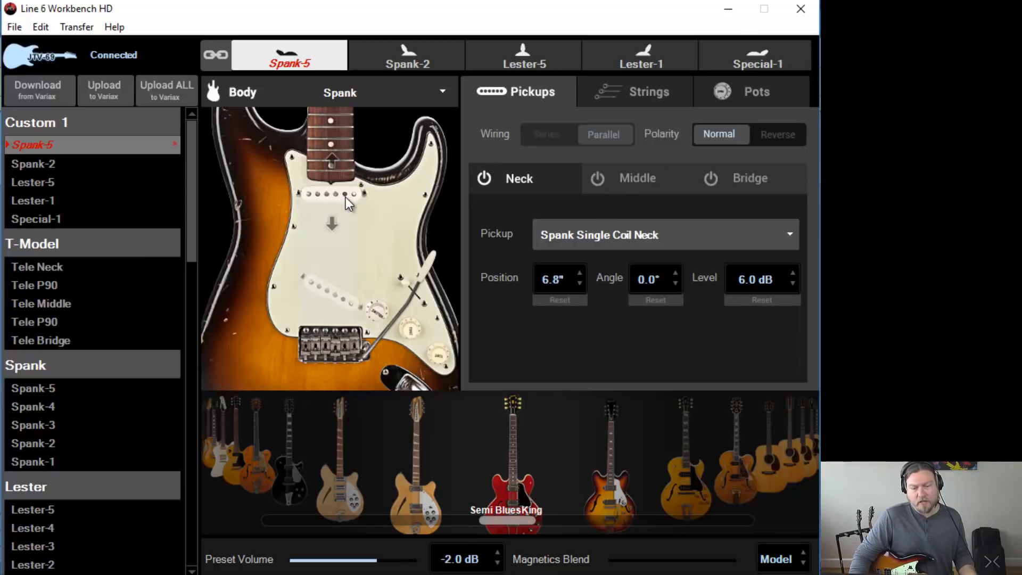
pyautogui.moveTo(359, 208)
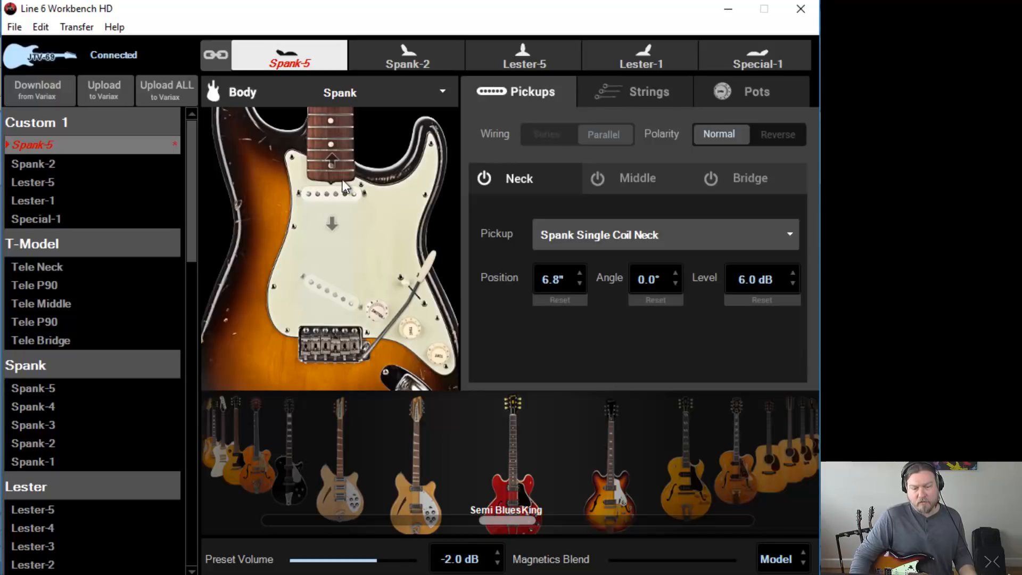
pyautogui.moveTo(343, 181); pyautogui.dragTo(340, 177)
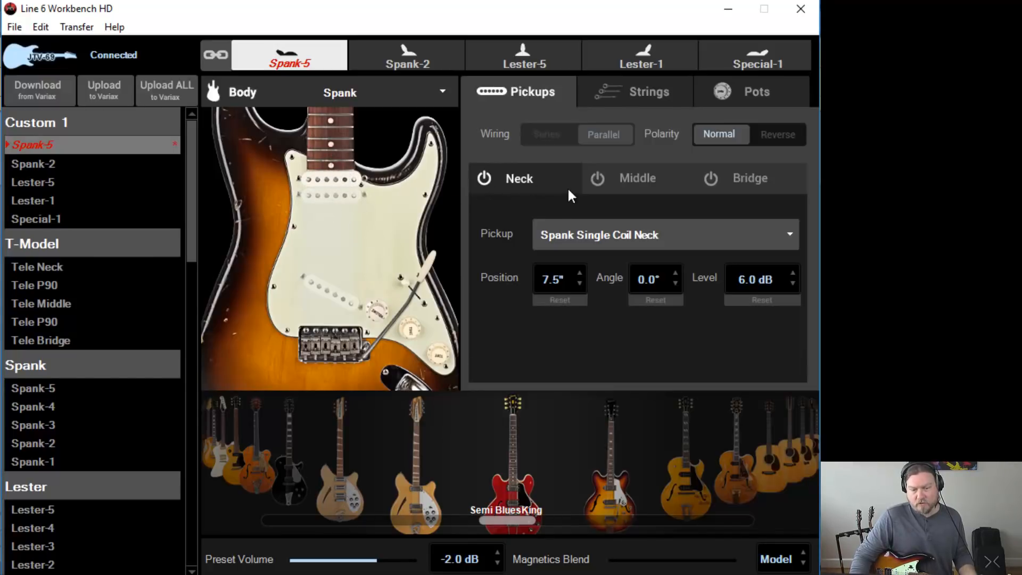
# Move the neck pickup back toward the bridge to a position of about 6.9 inches.
pyautogui.moveTo(347, 180)
pyautogui.mouseDown()
pyautogui.moveTo(328, 299)
pyautogui.moveTo(333, 333)
pyautogui.moveTo(351, 192)
pyautogui.mouseUp()
pyautogui.click(344, 239)
pyautogui.click(756, 182)
pyautogui.click(350, 192)
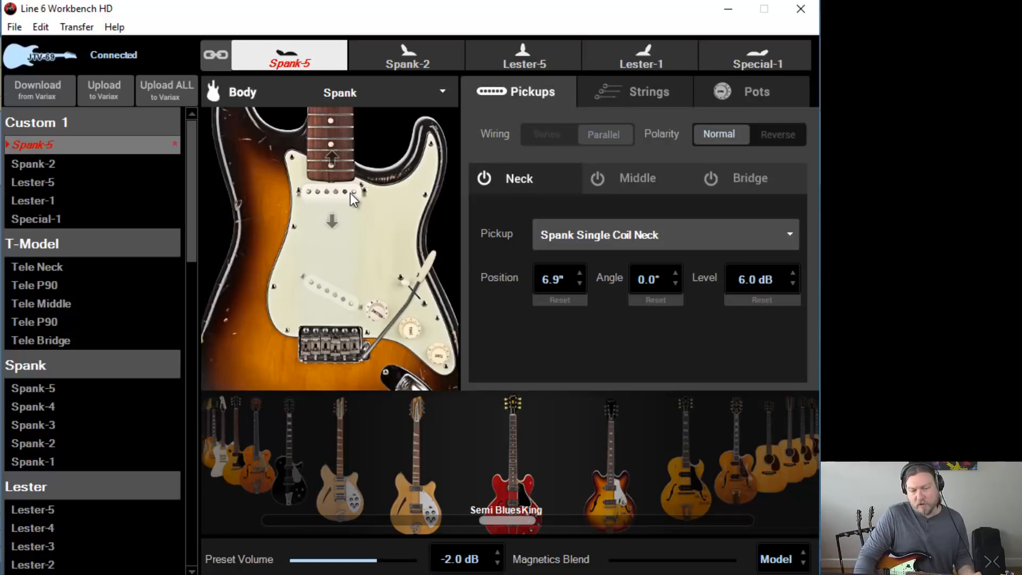
# Slide the active pickup beside the bridge to about 0.8" and back near the fretboard to about 6.7" as the neck pickup.
pyautogui.moveTo(349, 190); pyautogui.dragTo(373, 314)
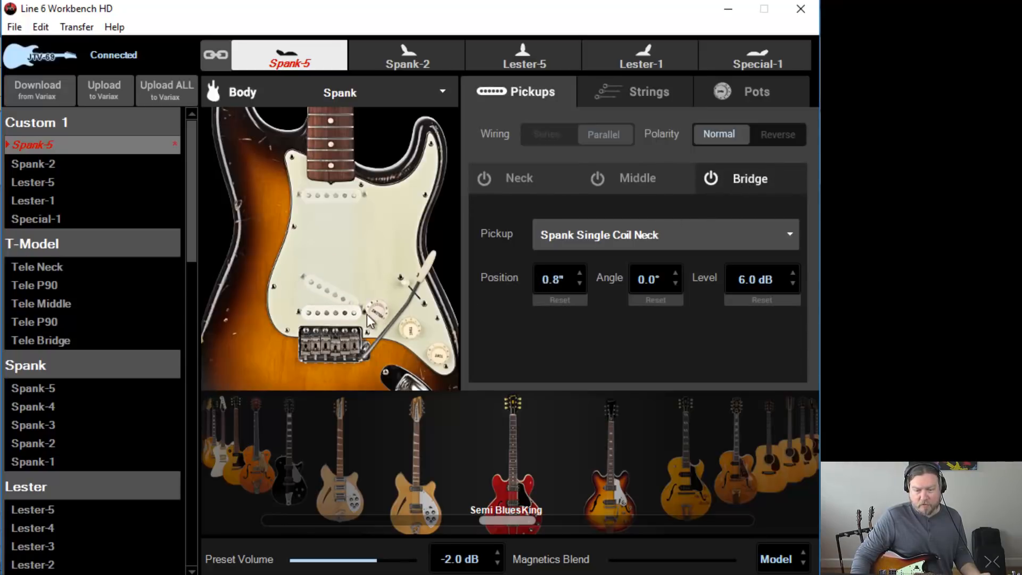
pyautogui.moveTo(340, 314); pyautogui.dragTo(350, 197)
pyautogui.click(477, 183)
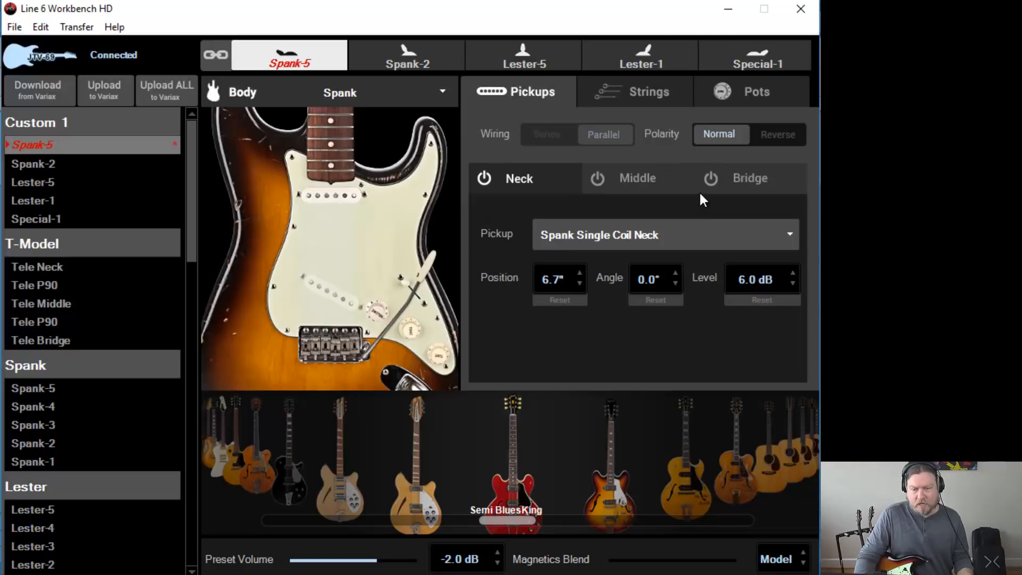
# Turn on the bridge pickup alongside the neck pickup and compare Series with Parallel wiring and Reverse with Normal polarity, ending on Parallel and Normal.
pyautogui.click(710, 178)
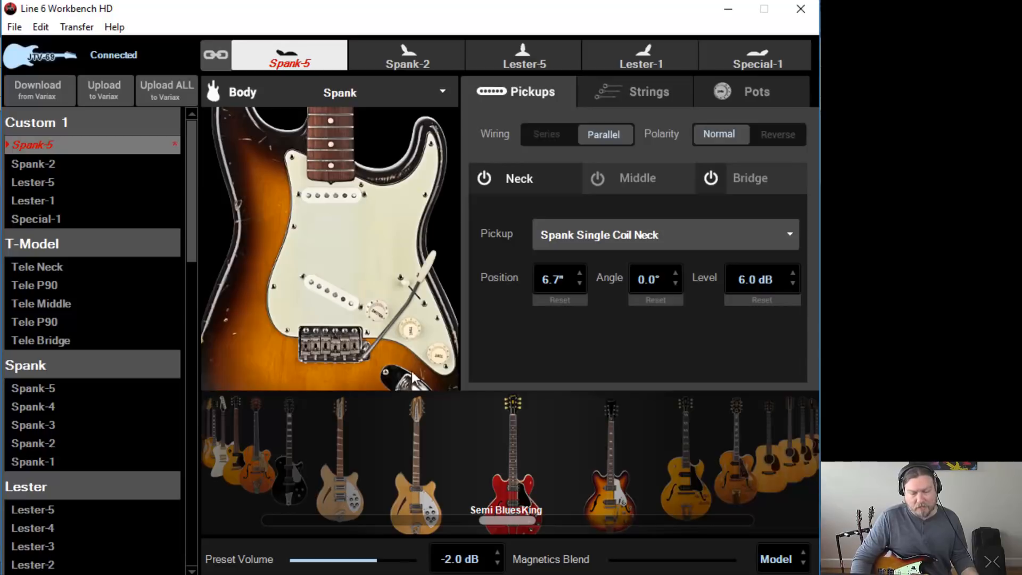
pyautogui.click(557, 135)
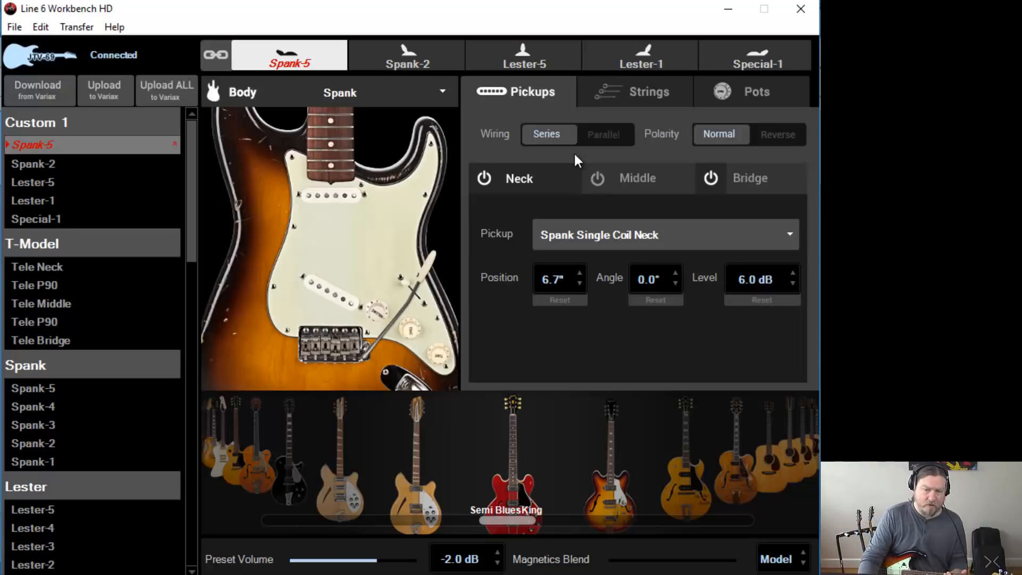
pyautogui.click(586, 135)
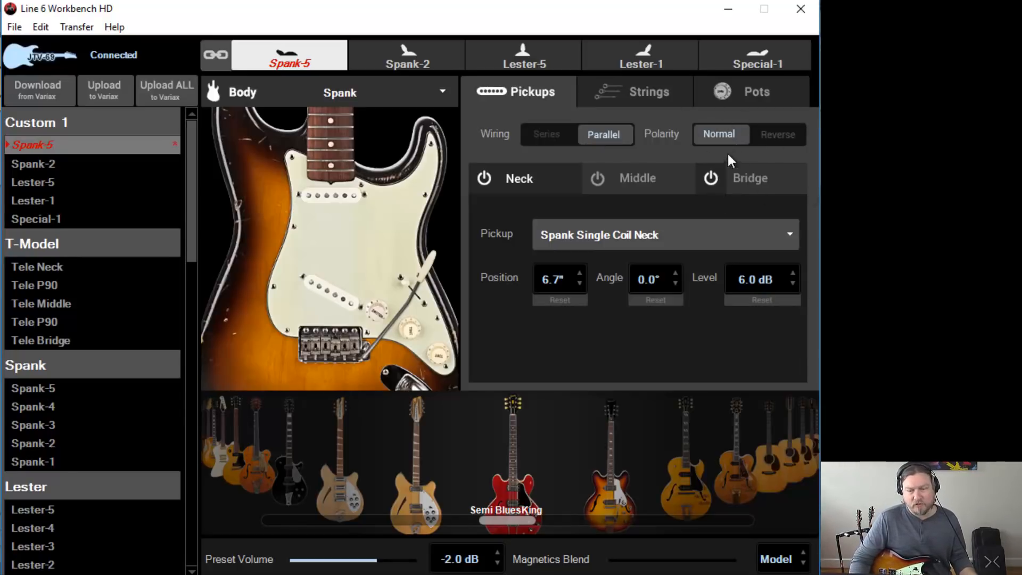
pyautogui.click(740, 143)
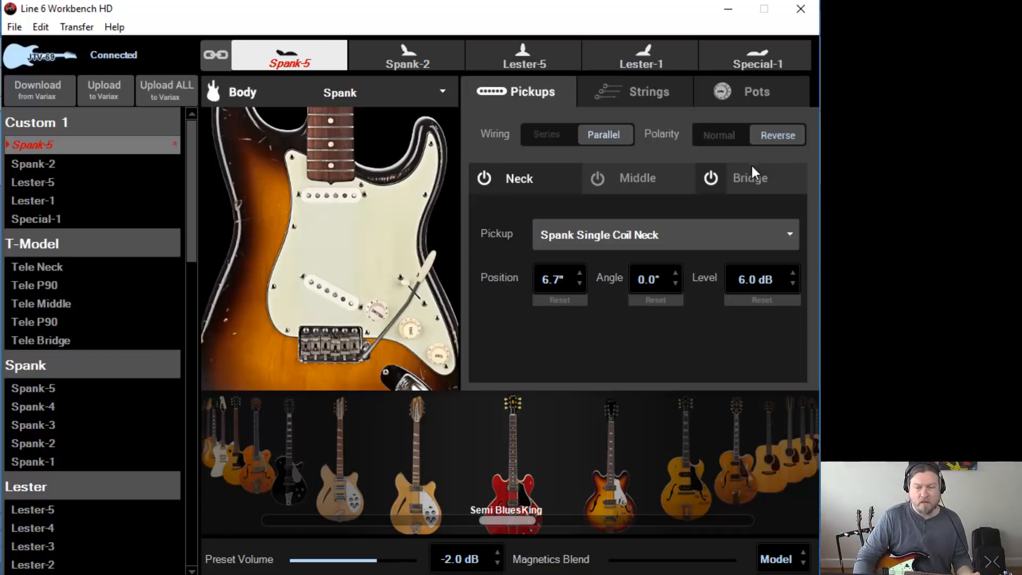
pyautogui.click(734, 133)
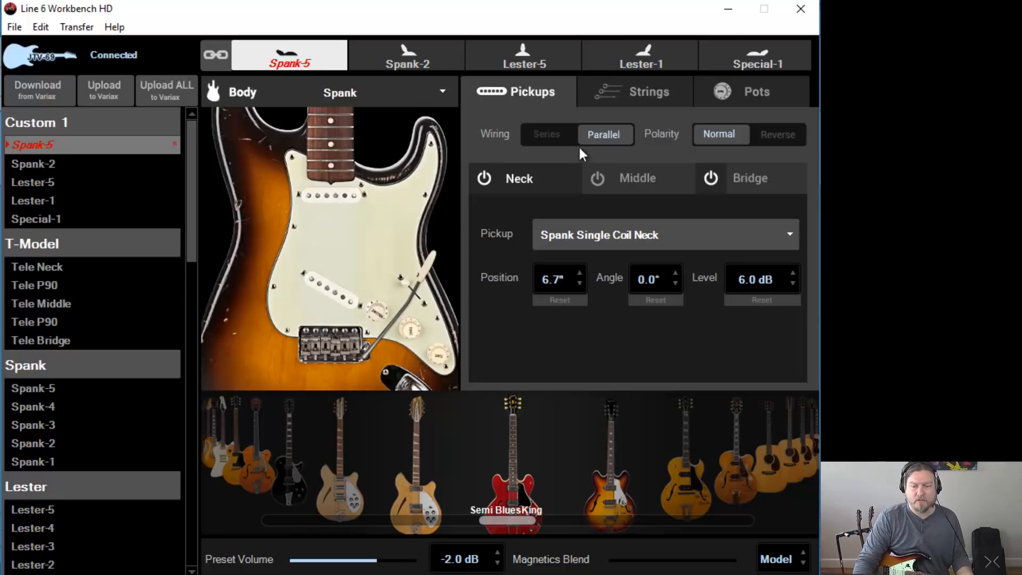
# In the string tuning settings, set the A string to +2, the D string to +2 and the G string to +1.
pyautogui.click(656, 88)
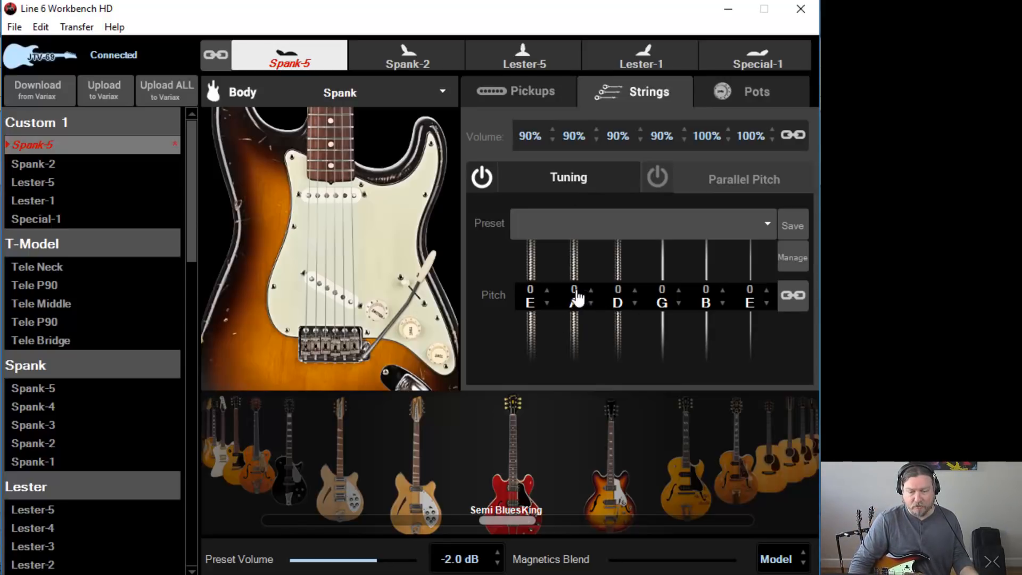
pyautogui.doubleClick(634, 291)
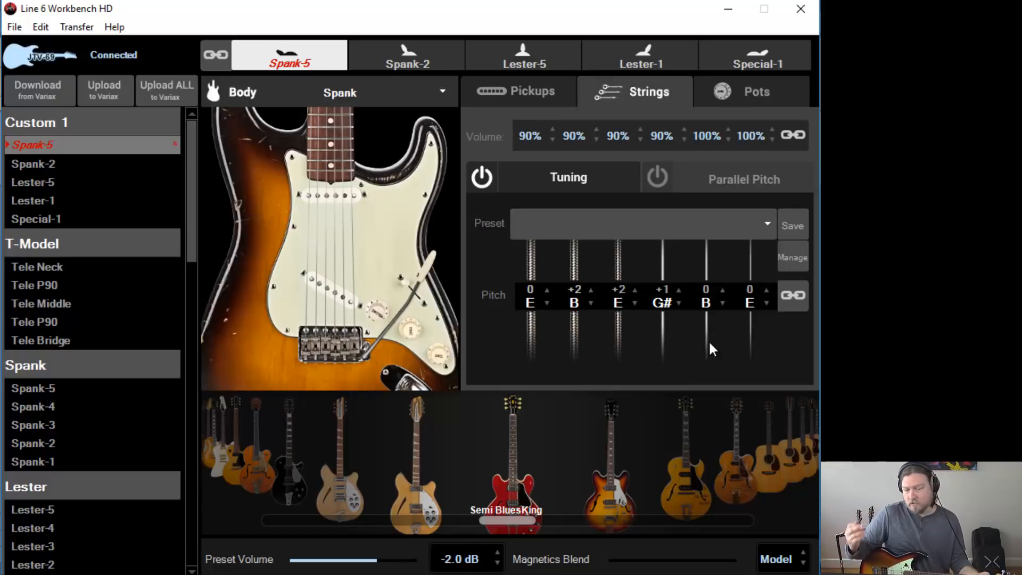
# Reset the A, D and G strings to 0 and set the low E string's pitch to -2.
pyautogui.doubleClick(590, 303)
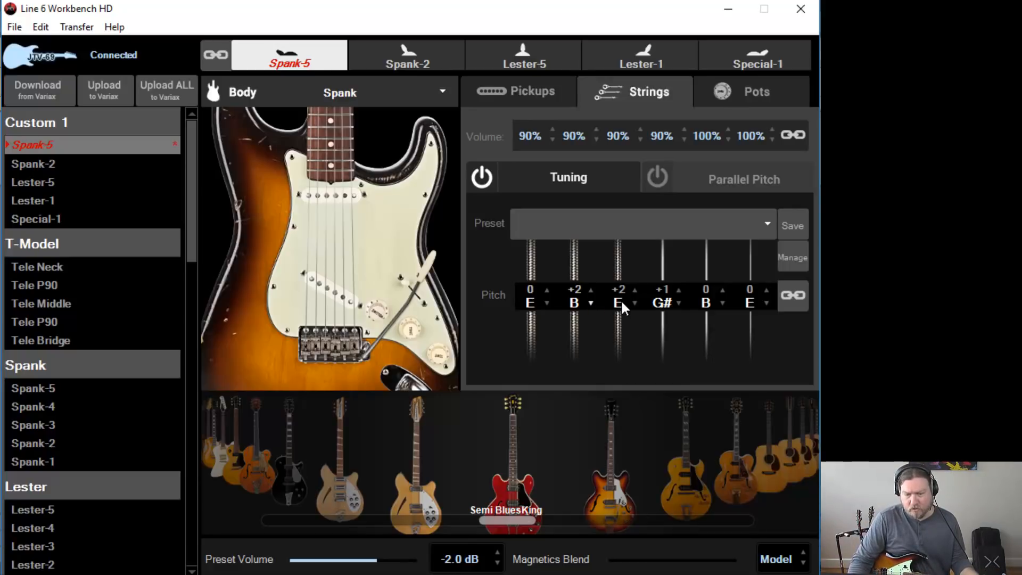
pyautogui.doubleClick(662, 299)
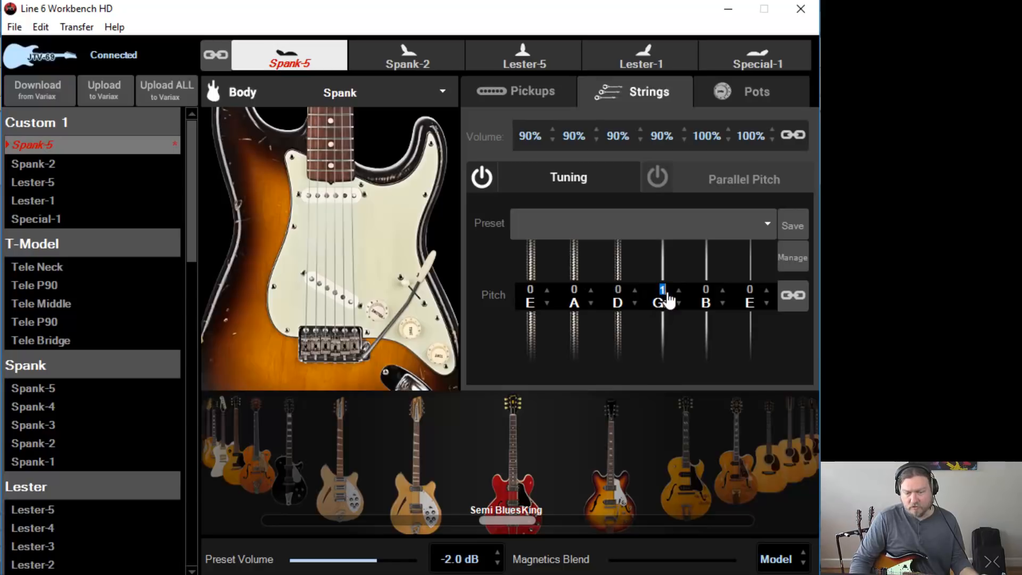
pyautogui.doubleClick(531, 290)
pyautogui.write('-2')
pyautogui.press('Return')
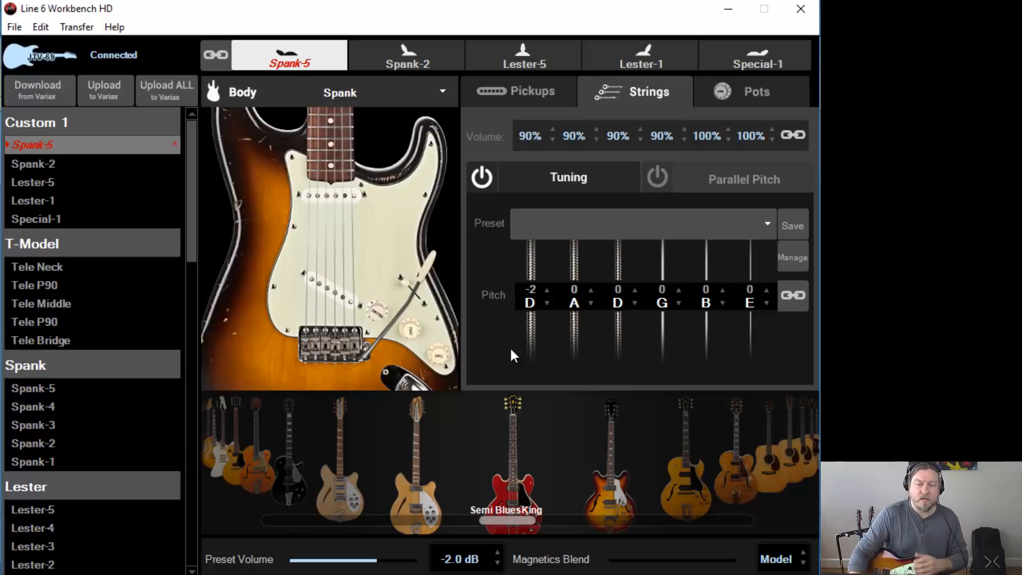
# Build an open E tuning: low E string at 0, A and D strings at +2, and G string at +1.
pyautogui.doubleClick(534, 288)
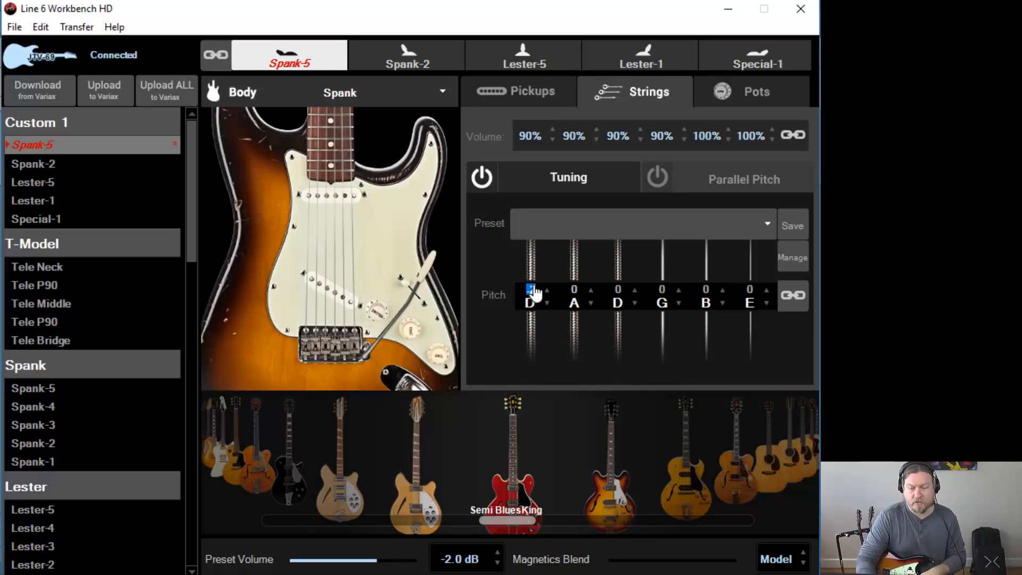
pyautogui.write('0')
pyautogui.press('Return')
pyautogui.doubleClick(575, 291)
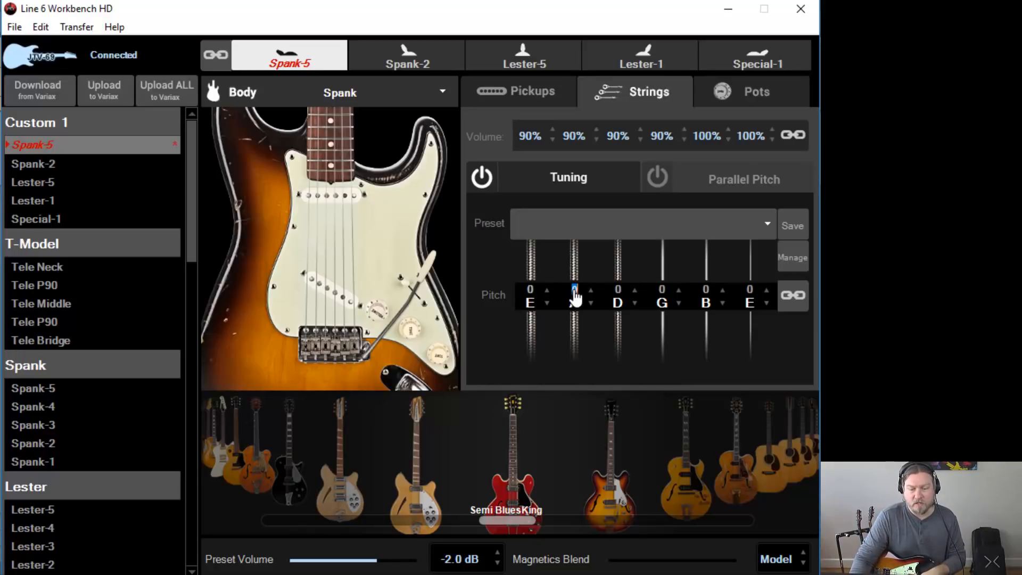
pyautogui.write('2')
pyautogui.press('Return')
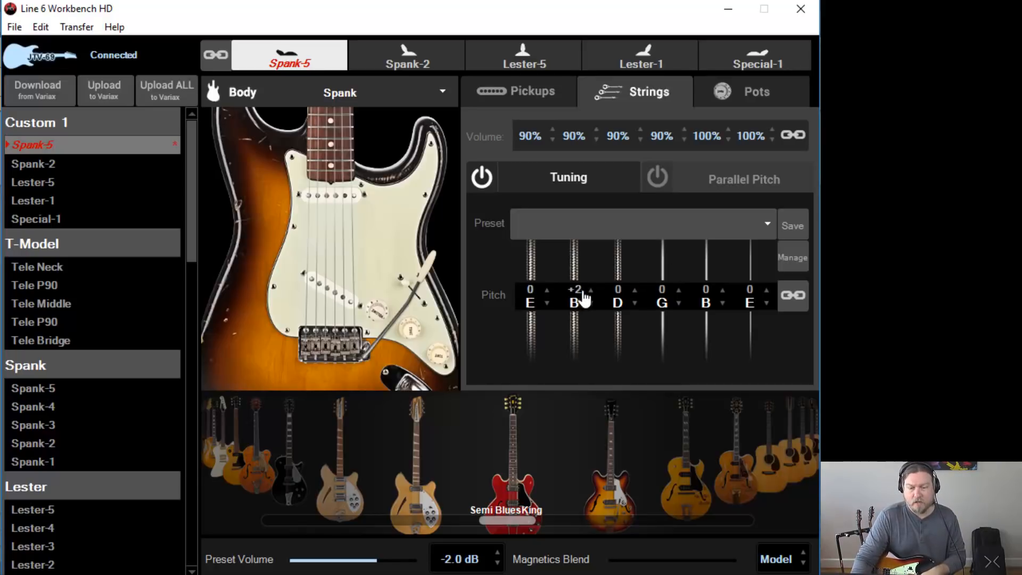
pyautogui.doubleClick(618, 291)
pyautogui.write('2')
pyautogui.press('Return')
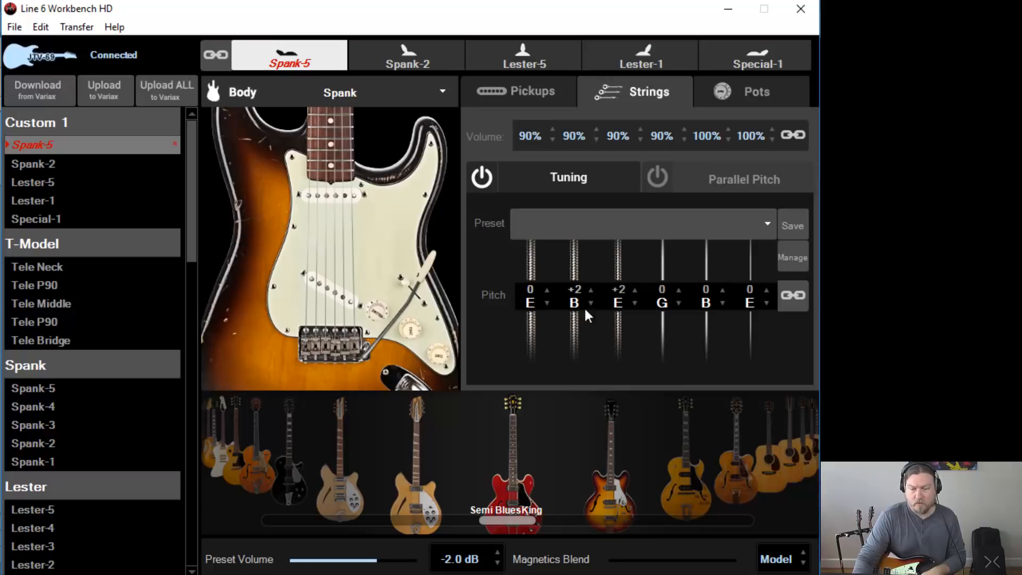
pyautogui.doubleClick(664, 291)
pyautogui.write('1')
pyautogui.press('Return')
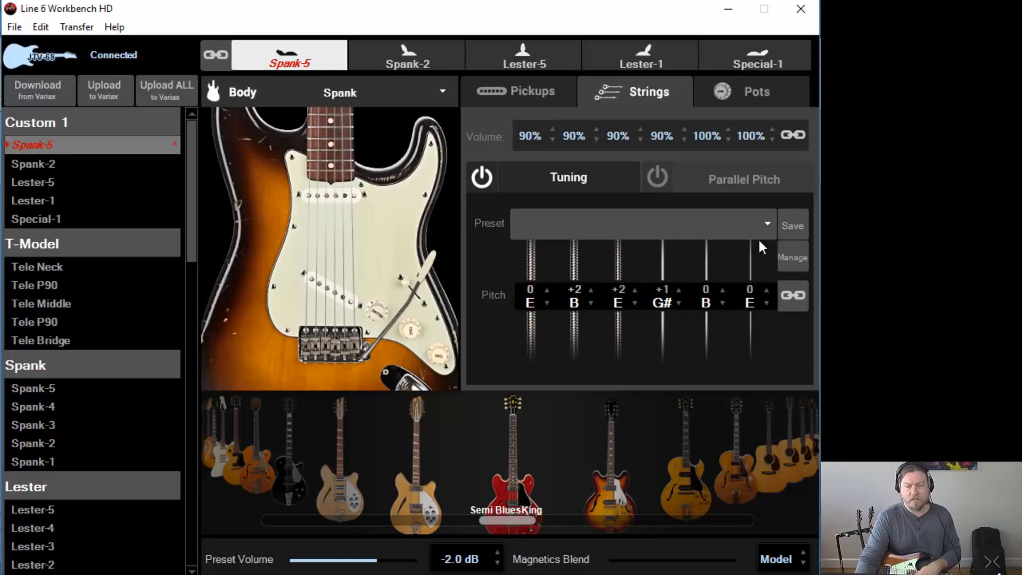
# Save the tuning as a preset named Open E, replacing the existing preset of that name.
pyautogui.click(789, 227)
pyautogui.click(458, 282)
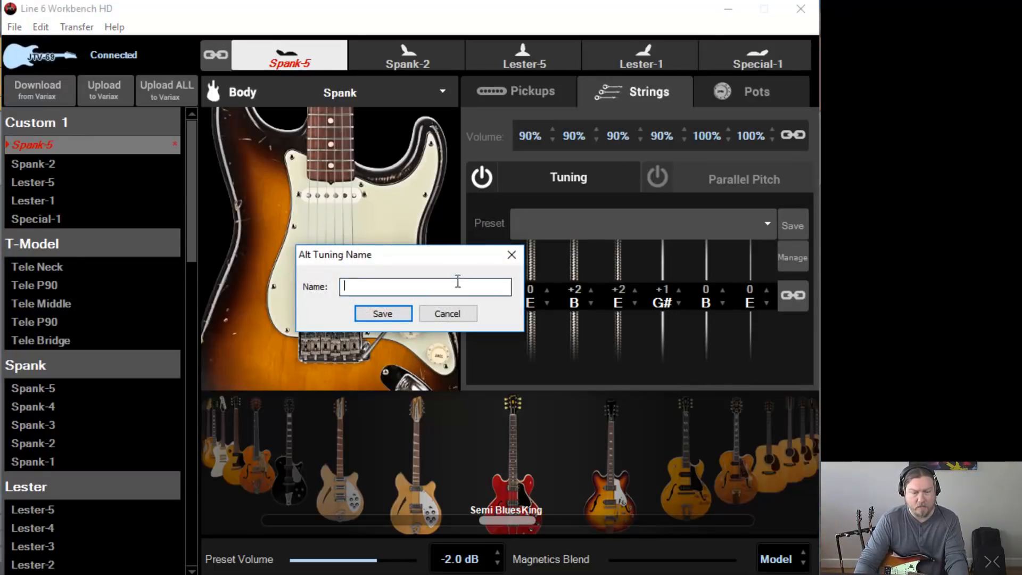
pyautogui.write('Open E')
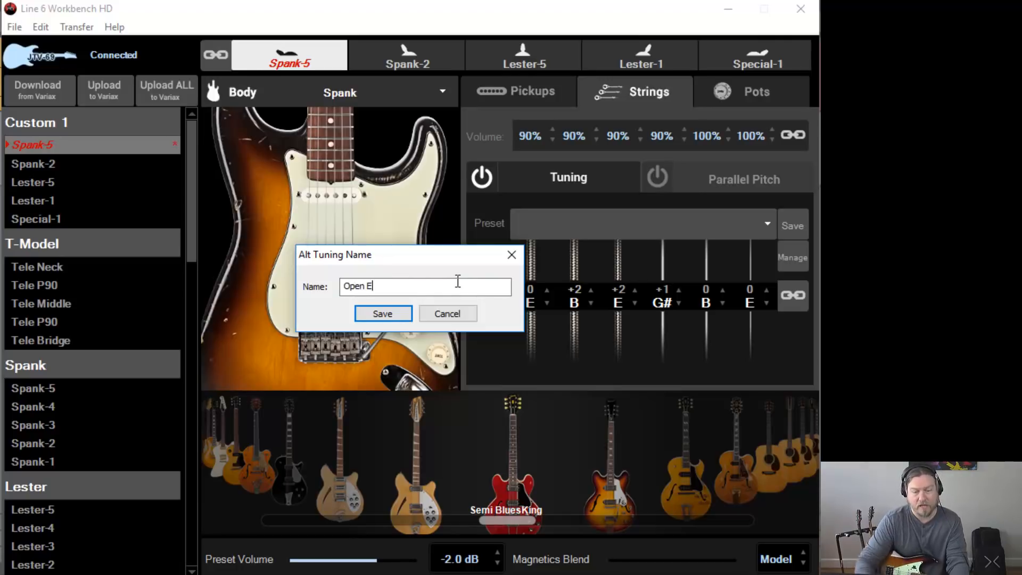
pyautogui.click(388, 314)
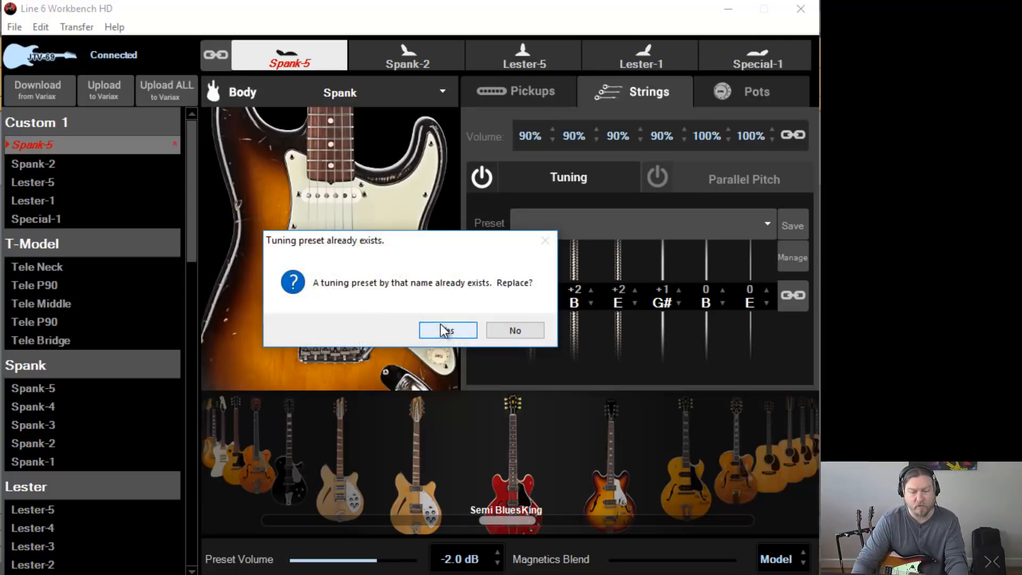
pyautogui.click(441, 327)
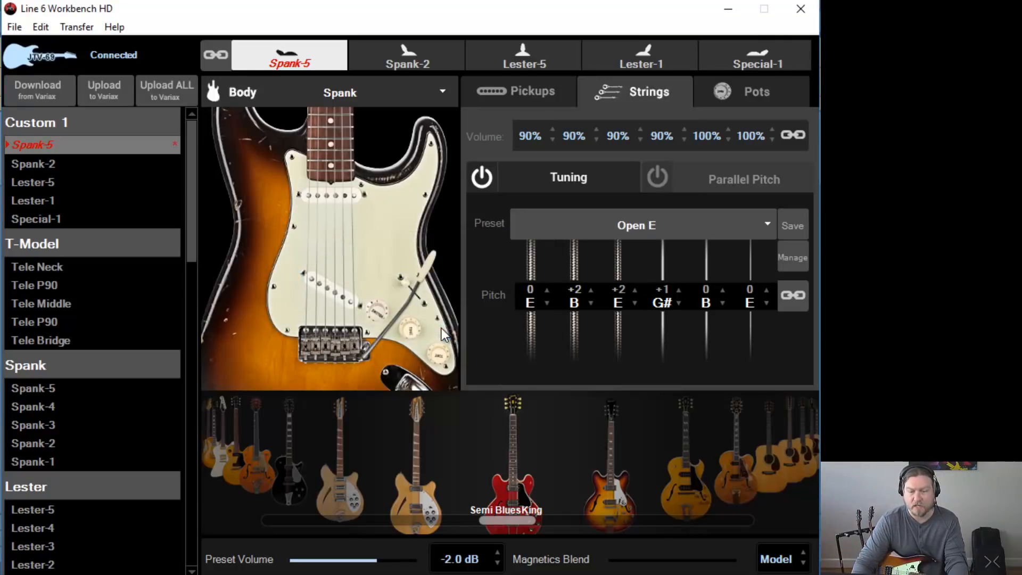
# Overwrite the guitar's Open D alt tuning position with the user preset Open E in the tuning preset manager.
pyautogui.click(787, 261)
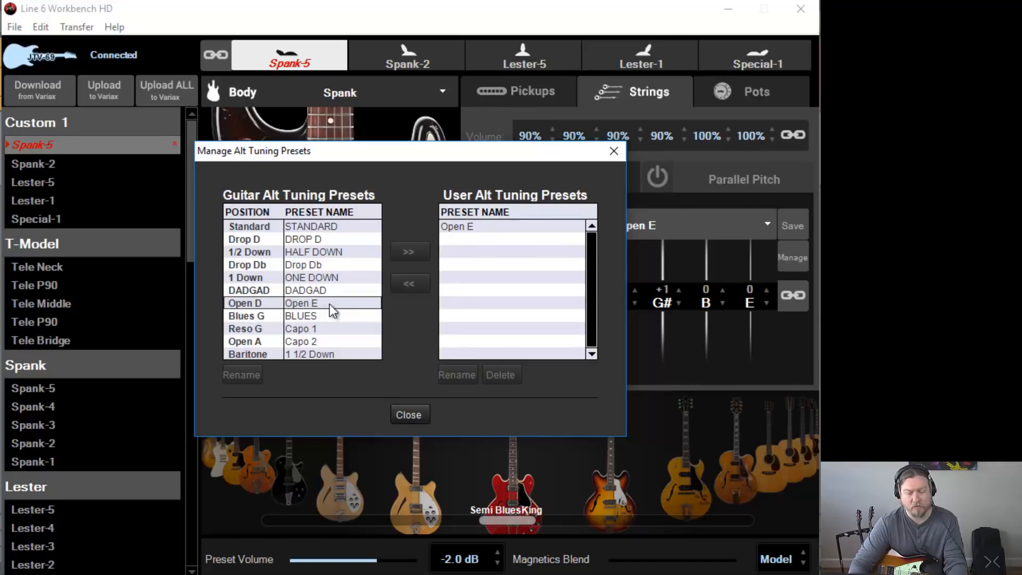
pyautogui.click(250, 305)
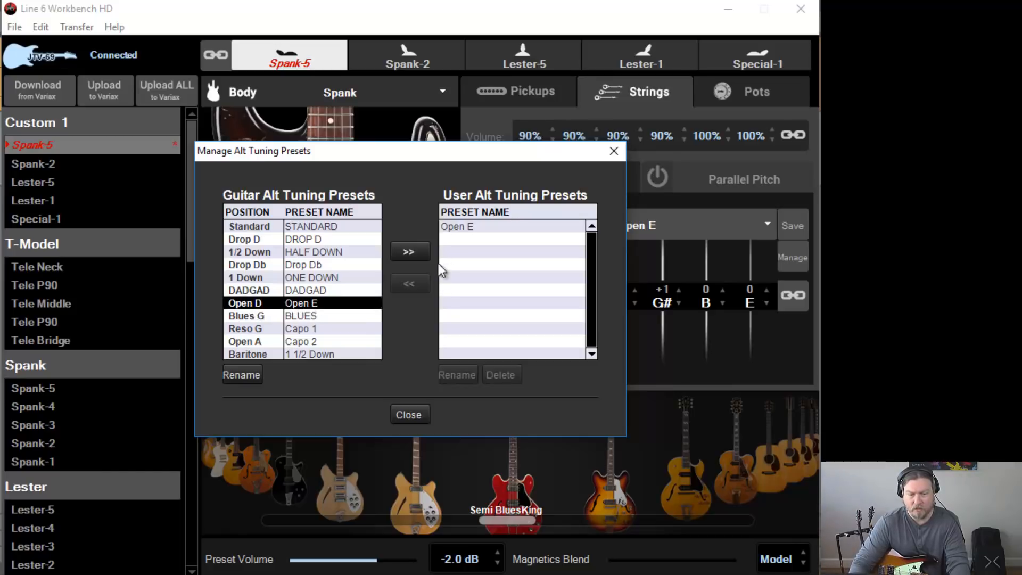
pyautogui.click(463, 228)
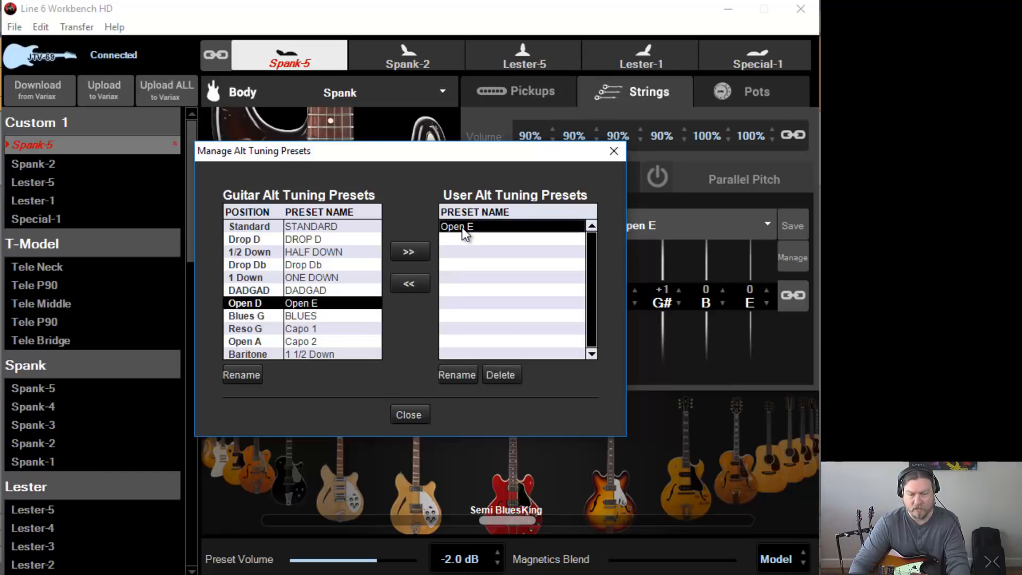
pyautogui.click(409, 283)
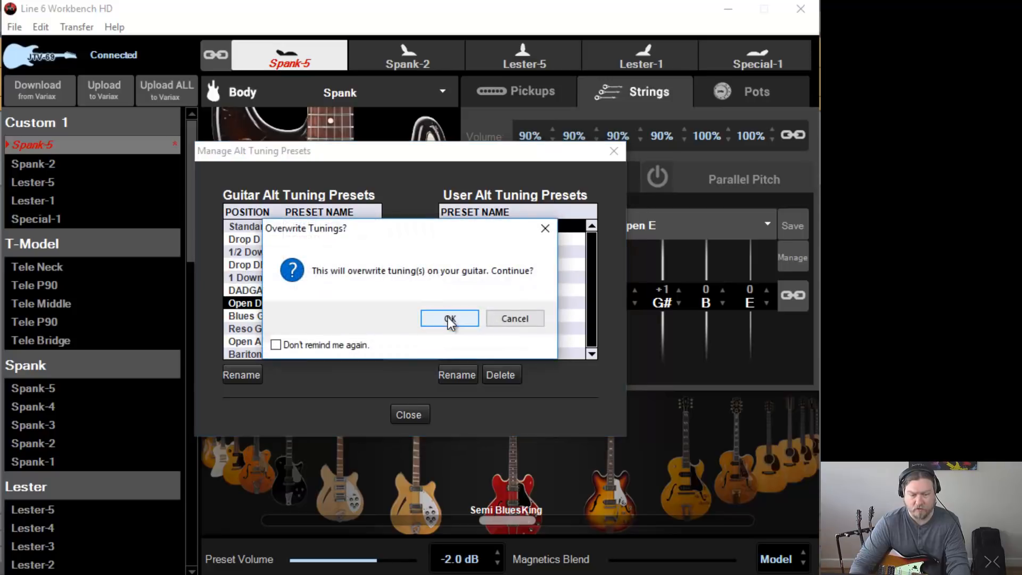
pyautogui.click(448, 318)
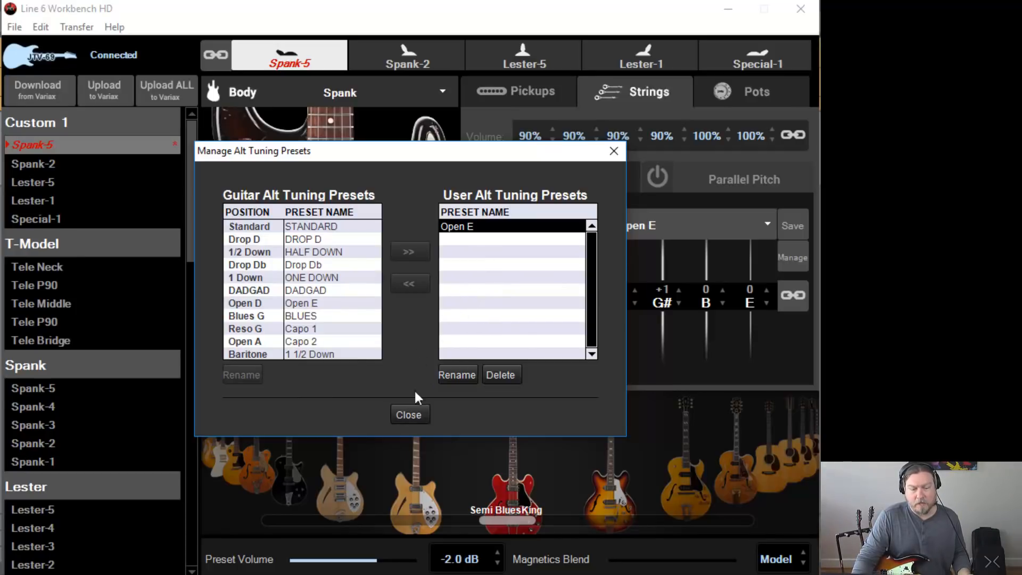
pyautogui.click(410, 415)
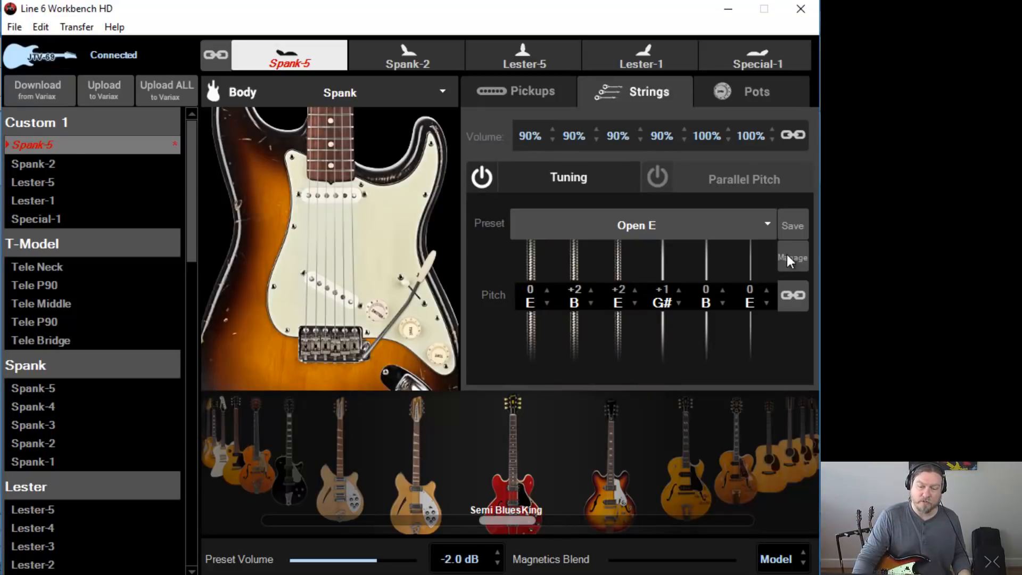
# Set the pitch of the A, D and G strings to 0 for standard tuning.
pyautogui.doubleClick(579, 293)
pyautogui.write('0')
pyautogui.press('Return')
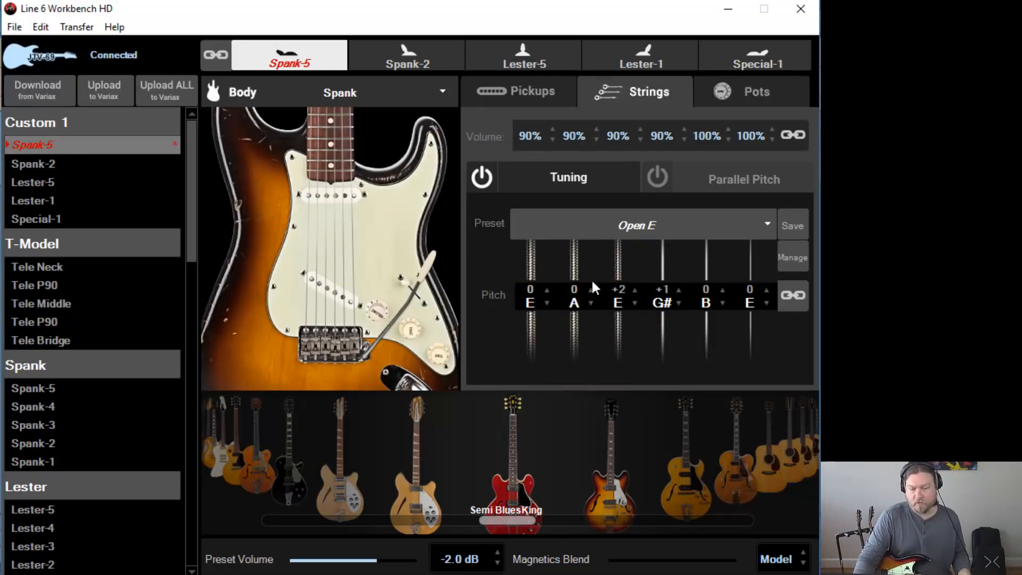
pyautogui.doubleClick(623, 292)
pyautogui.write('0')
pyautogui.press('Return')
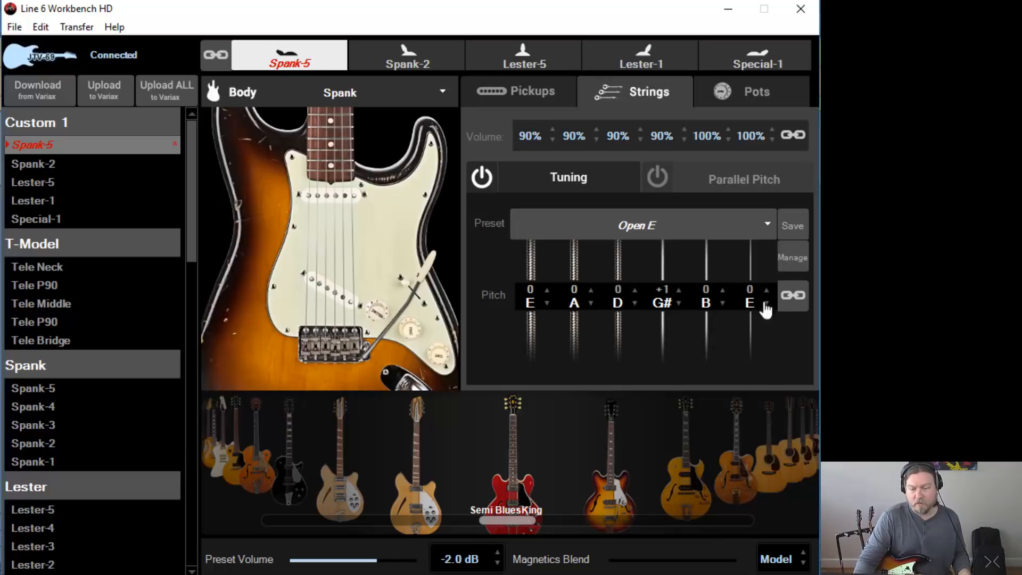
pyautogui.doubleClick(666, 293)
pyautogui.write('0')
pyautogui.press('Return')
# Link the string pitches, shift all six strings down to -2 and back up to 0, and unlink them.
pyautogui.click(792, 293)
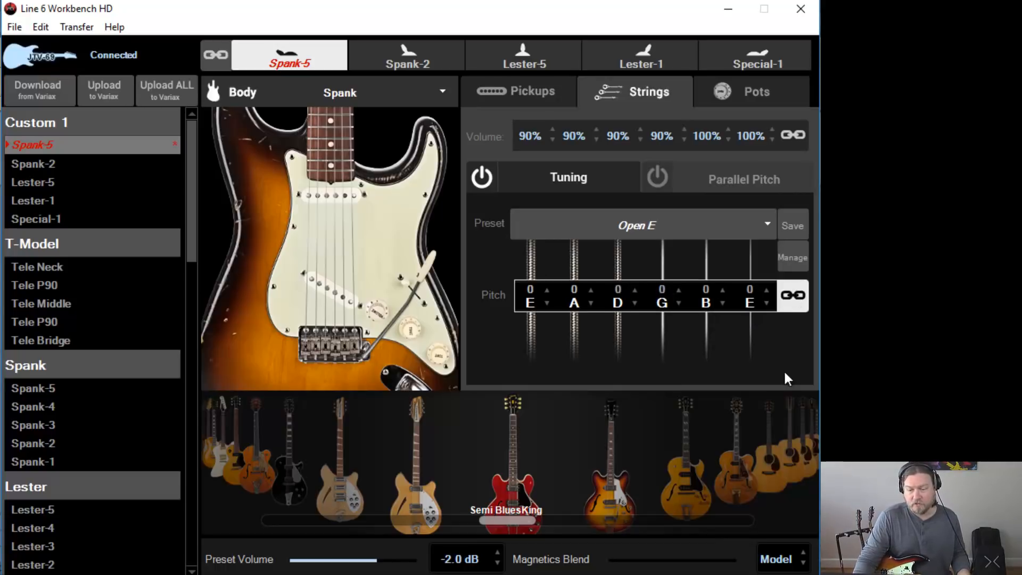
pyautogui.click(768, 302)
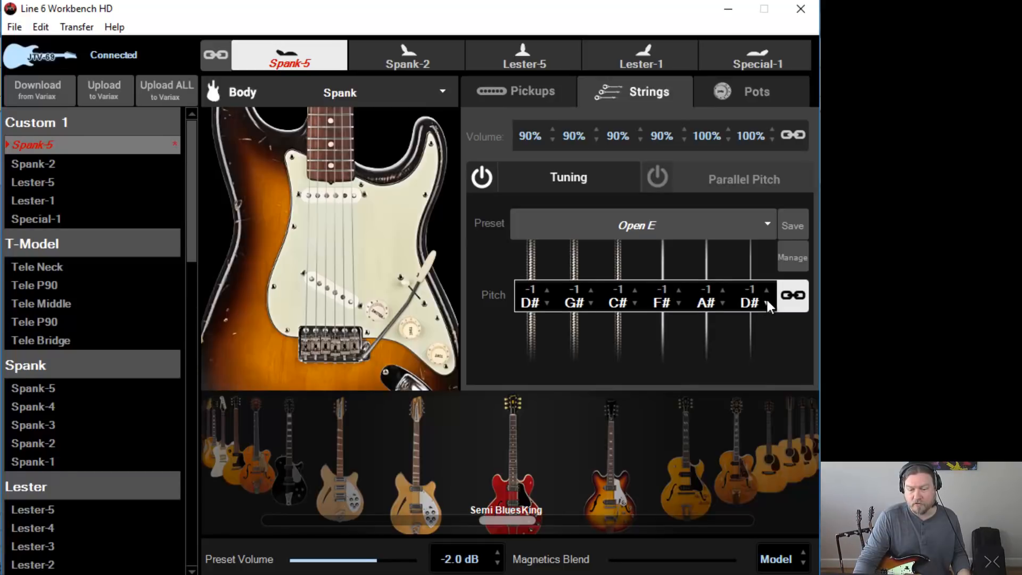
pyautogui.click(768, 301)
pyautogui.click(766, 290)
pyautogui.click(766, 290)
pyautogui.click(791, 296)
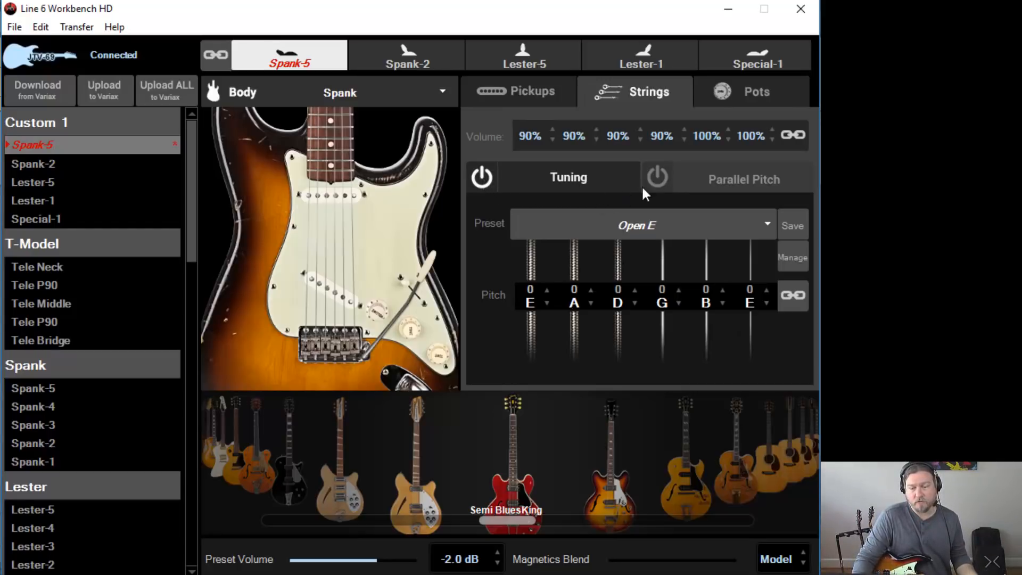
# Enable parallel pitch in place of tuning, with the low E, A and D strings at +12 and the G, B and high E strings at 0.
pyautogui.click(487, 177)
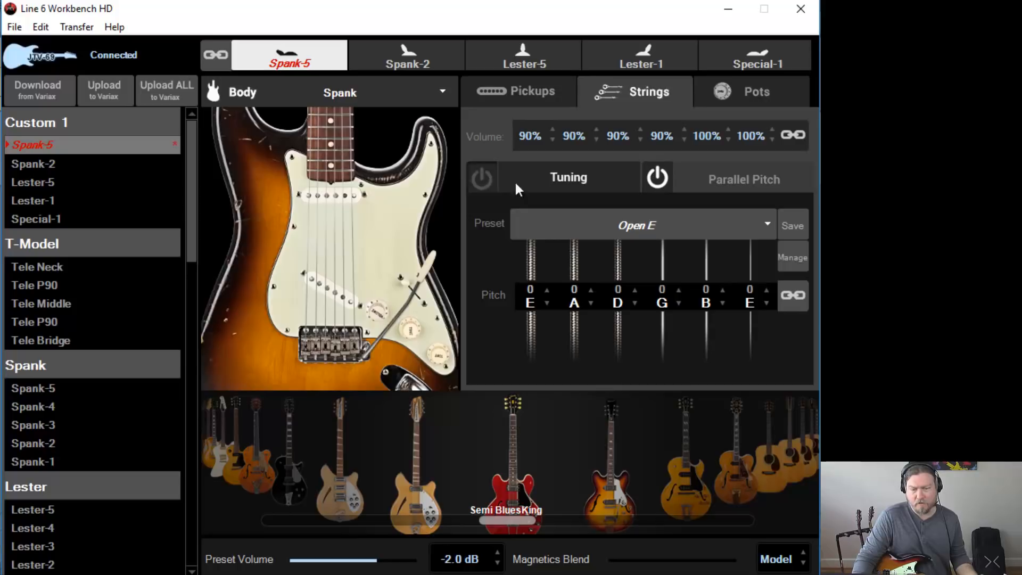
pyautogui.click(713, 179)
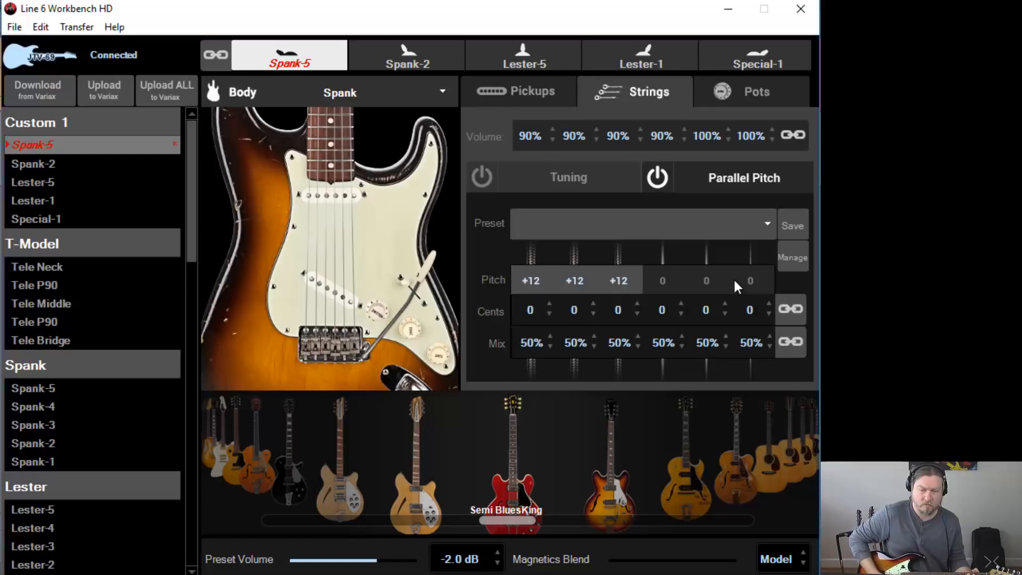
pyautogui.click(662, 280)
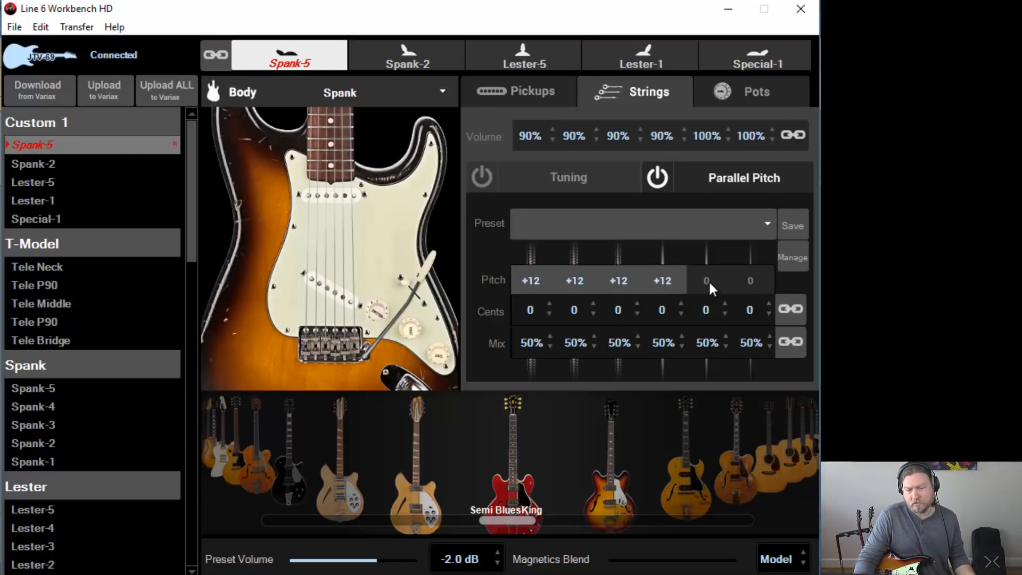
pyautogui.click(708, 281)
pyautogui.click(777, 293)
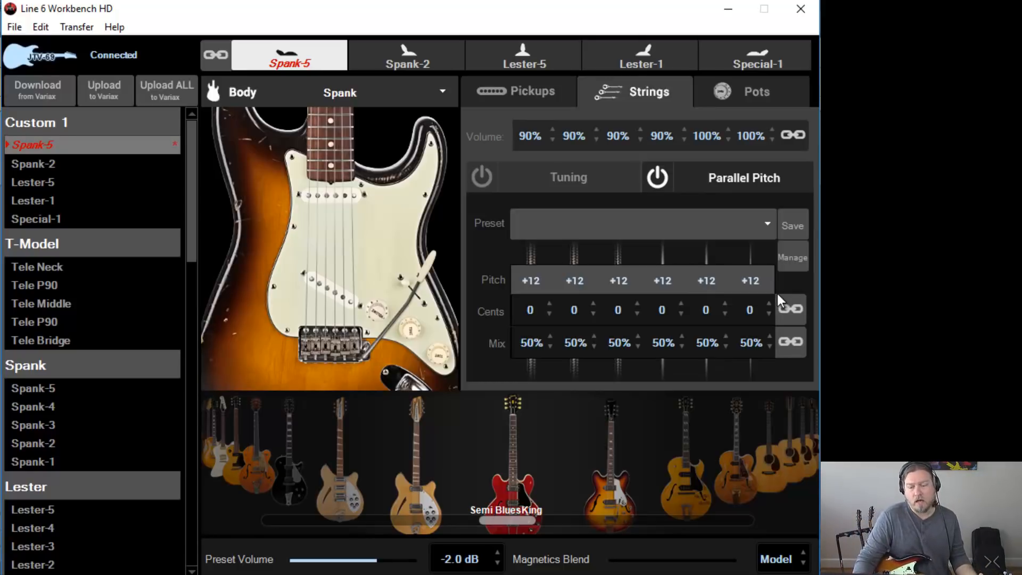
pyautogui.click(663, 289)
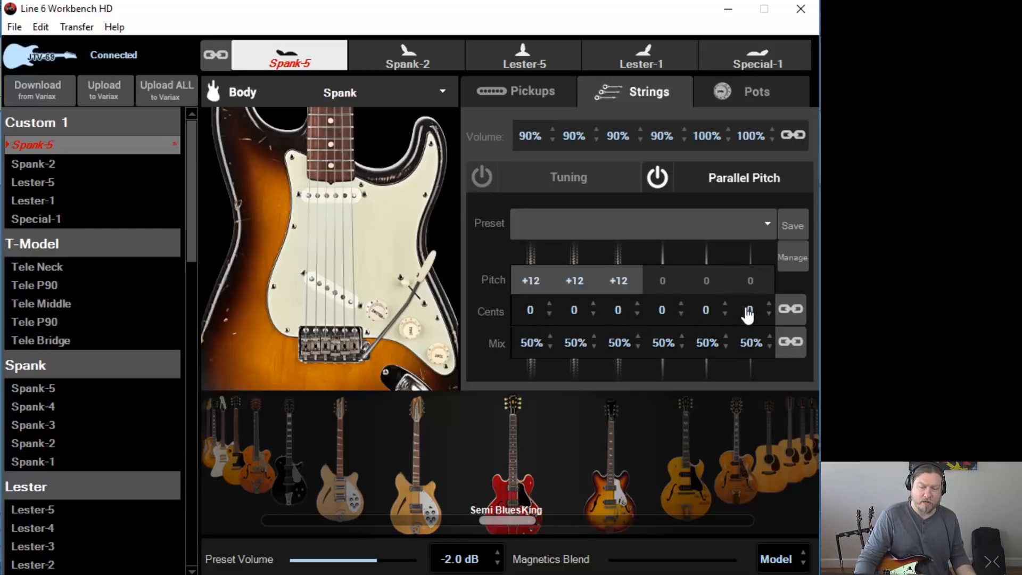
# Set the G, B and high E cents to -3, -5 and -2, and the low E, A and D mix to 81%, 63% and 69%.
pyautogui.click(663, 315)
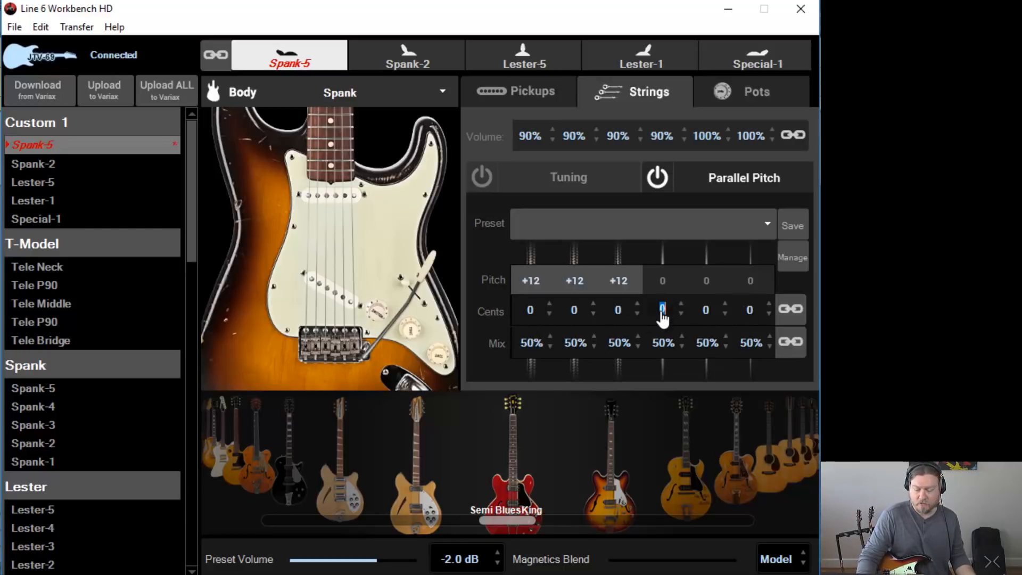
pyautogui.write('-3')
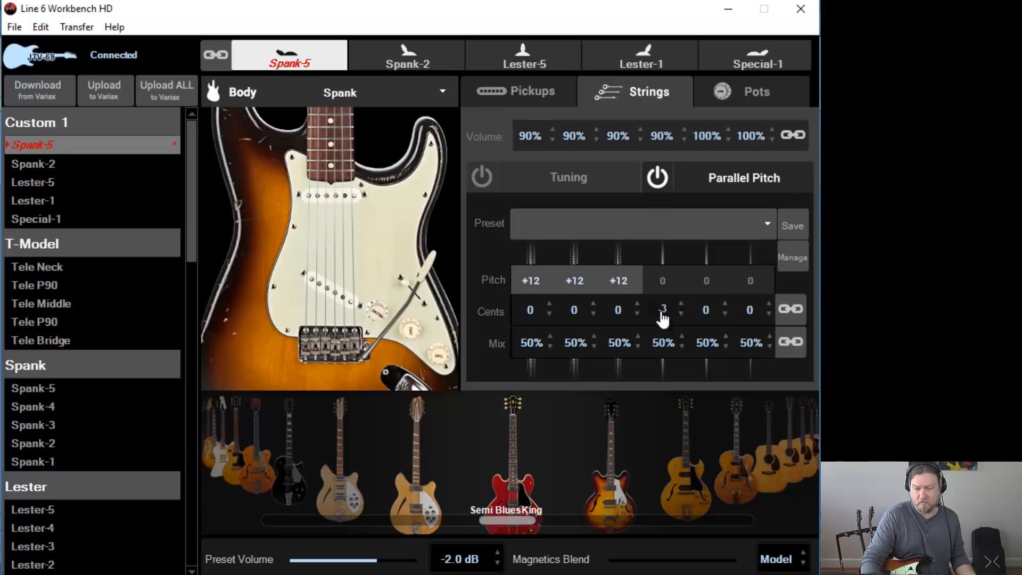
pyautogui.click(707, 314)
pyautogui.write('-5')
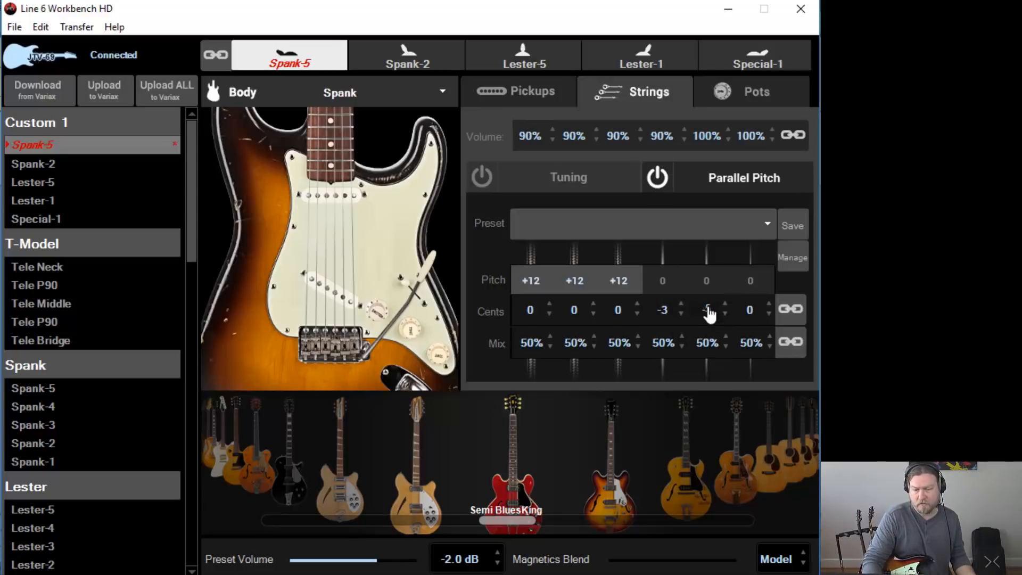
pyautogui.click(751, 313)
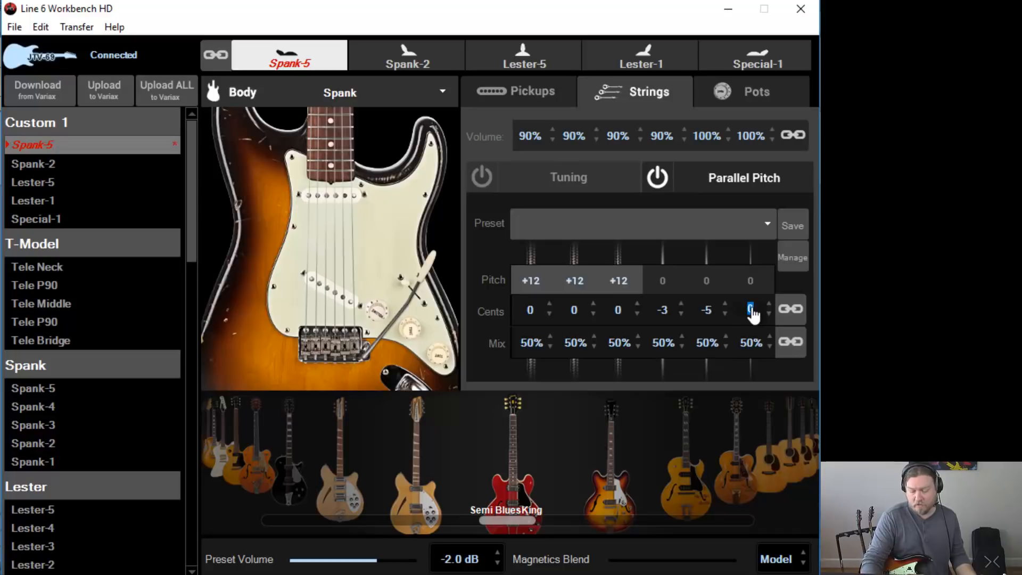
pyautogui.write('-7')
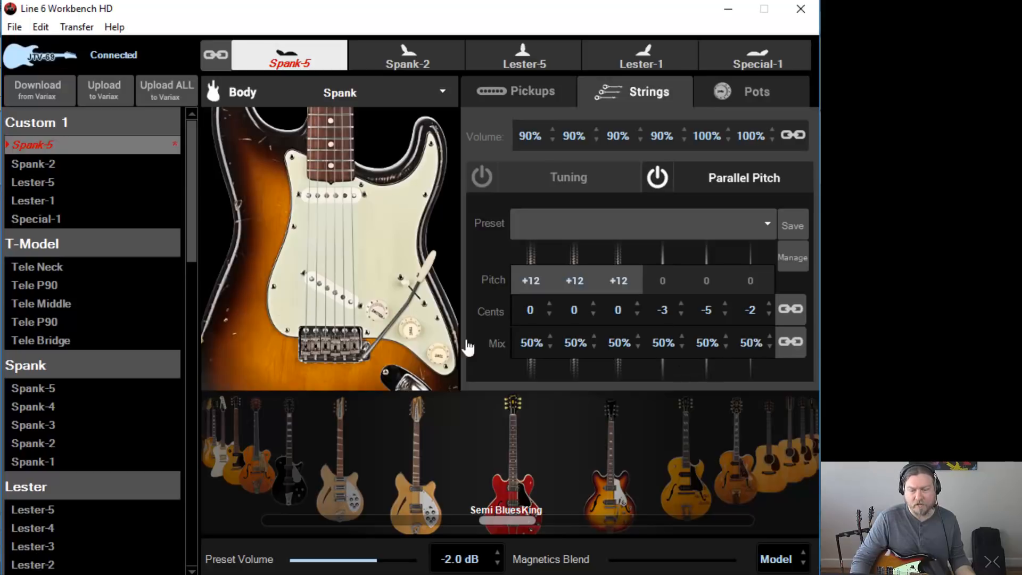
pyautogui.moveTo(530, 342); pyautogui.dragTo(618, 334)
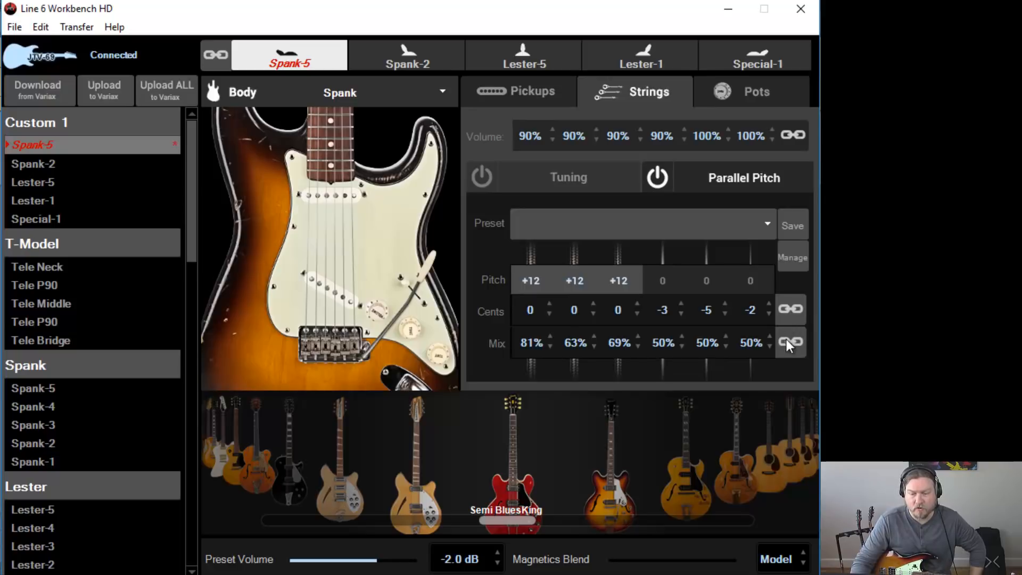
# Link the parallel pitch cents of all six strings, set them to 0, and unlink them.
pyautogui.click(788, 306)
pyautogui.doubleClick(756, 321)
pyautogui.write('0')
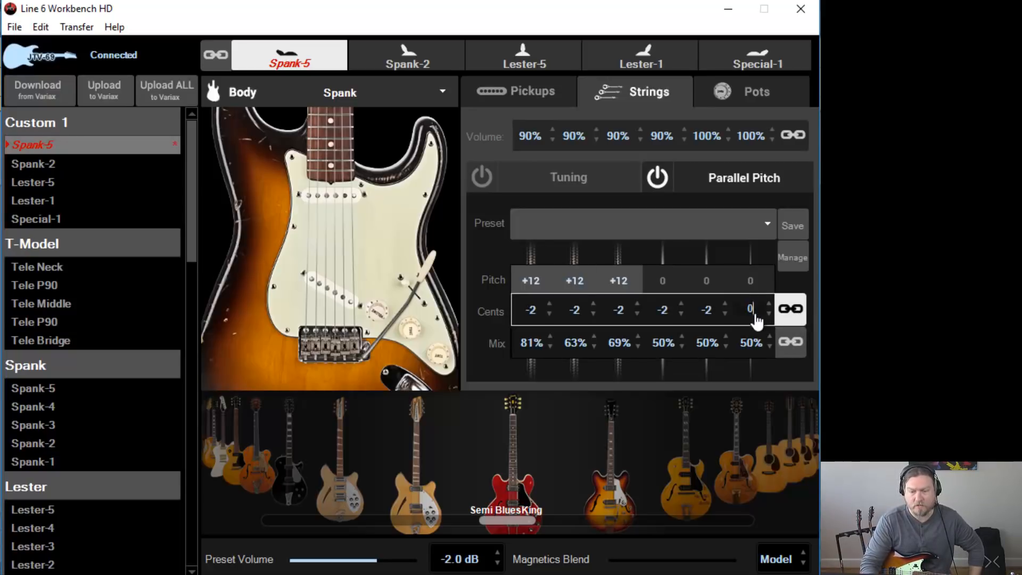
pyautogui.press('Return')
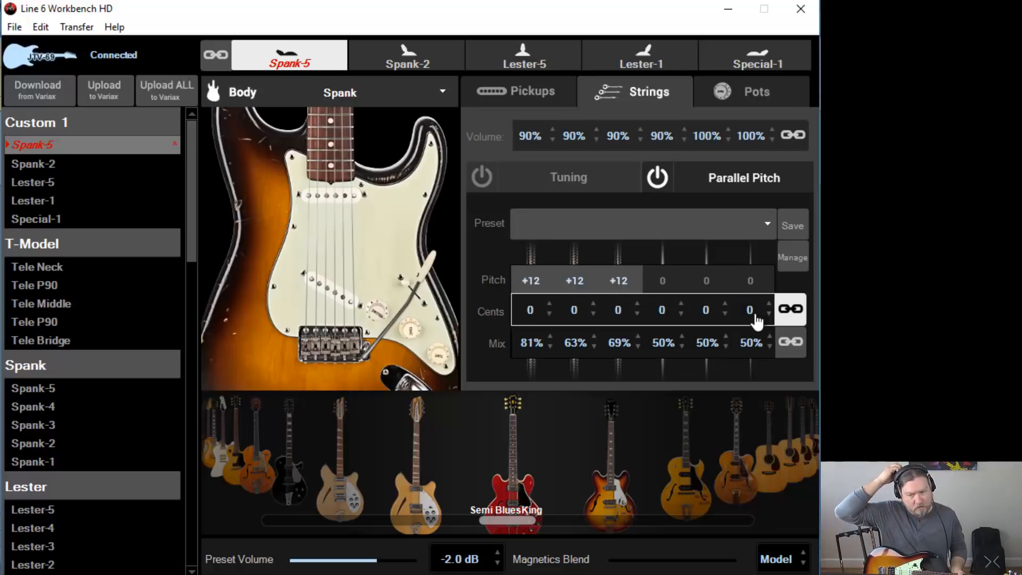
pyautogui.click(794, 308)
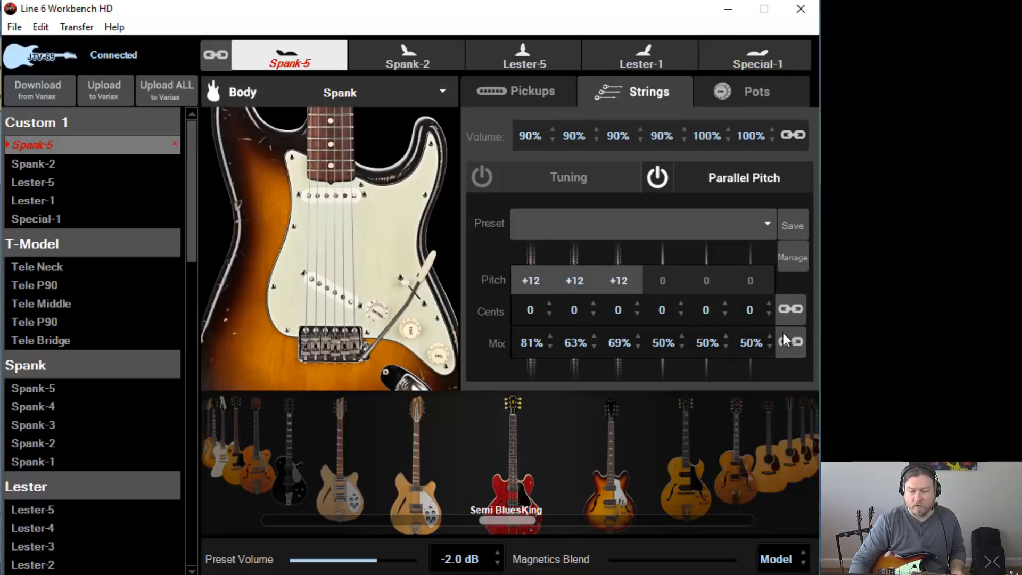
# Set the linked parallel pitch mix of all strings to 50%, unlink it, and turn tuning back on in place of parallel pitch.
pyautogui.click(790, 341)
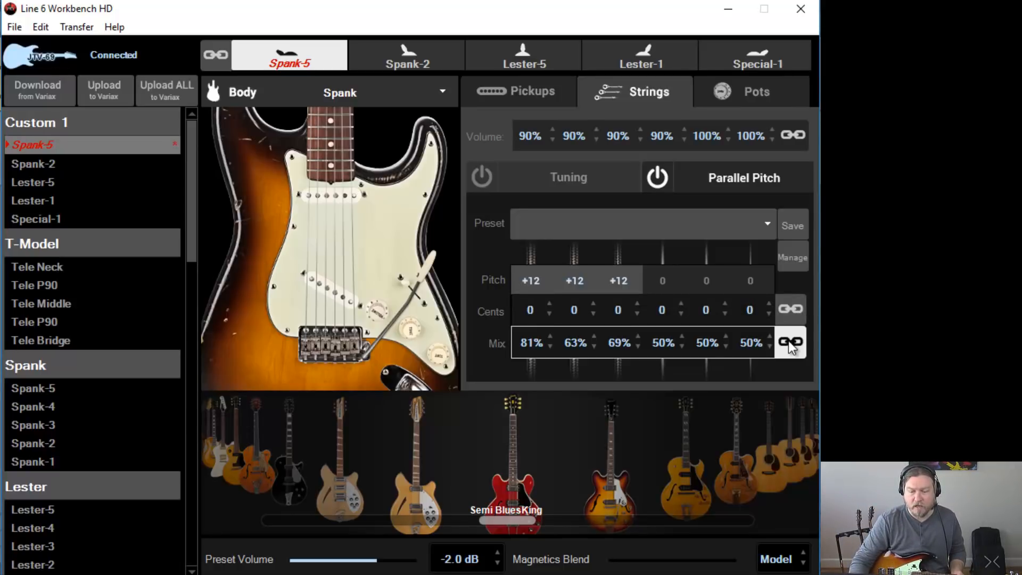
pyautogui.click(748, 346)
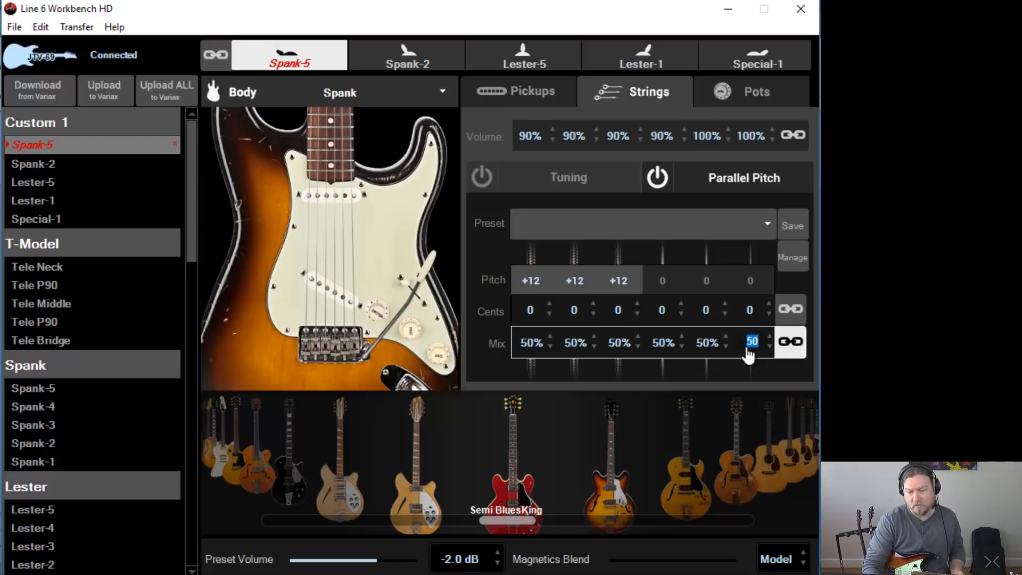
pyautogui.press('Return')
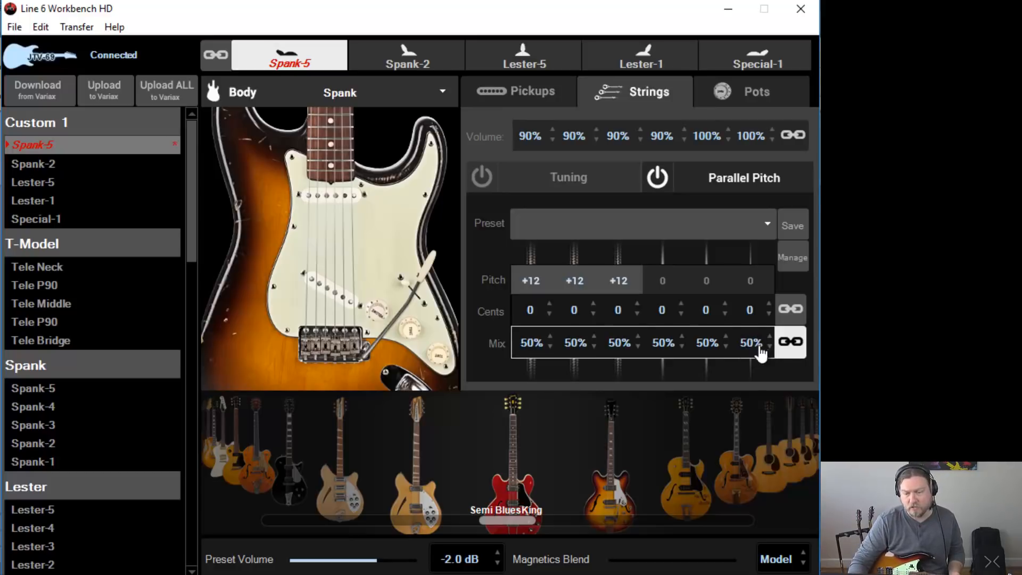
pyautogui.click(787, 343)
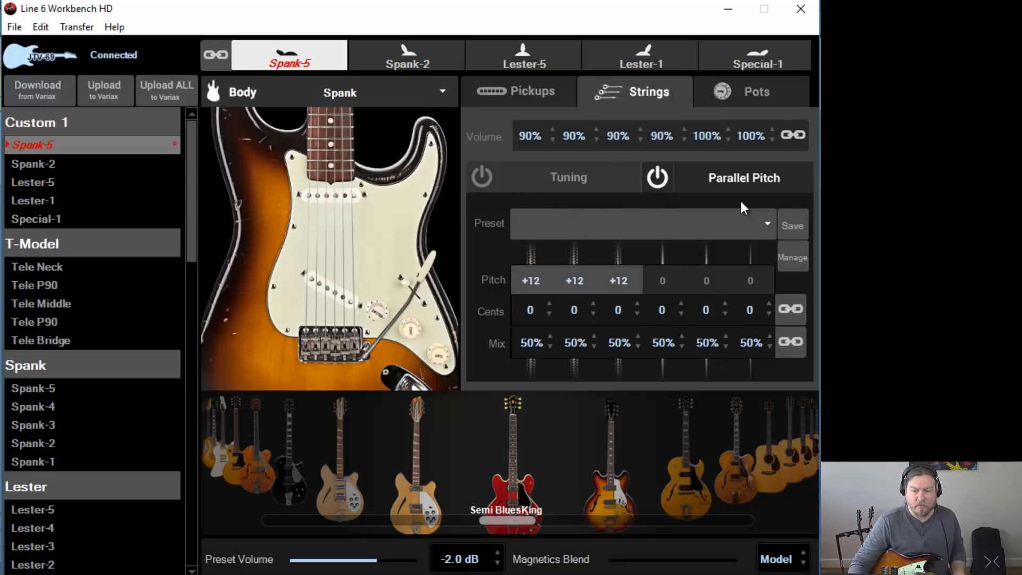
pyautogui.click(571, 172)
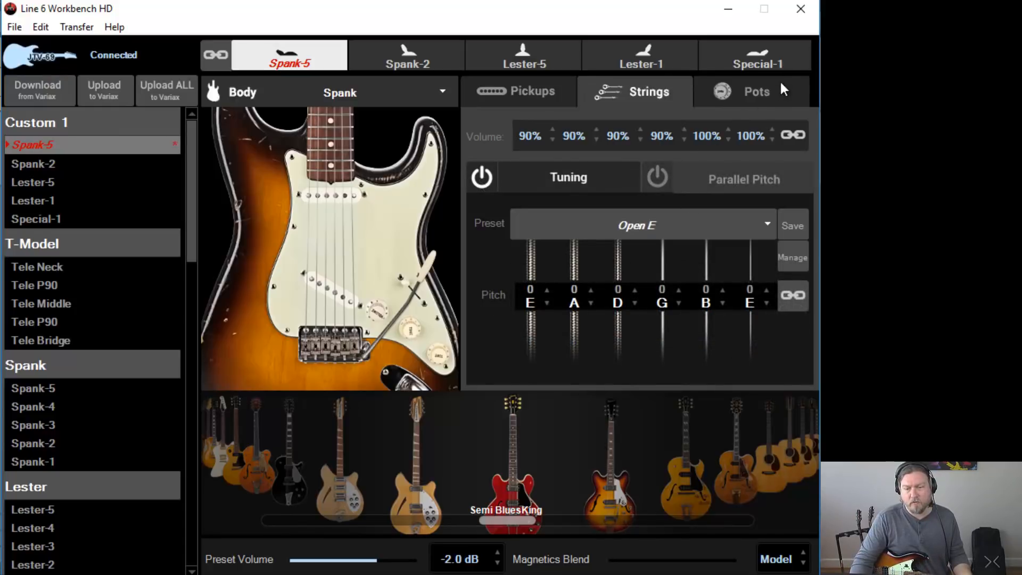
# Examine the resistance and taper choices for the volume pot and the resistance choices for the tone pot.
pyautogui.click(762, 95)
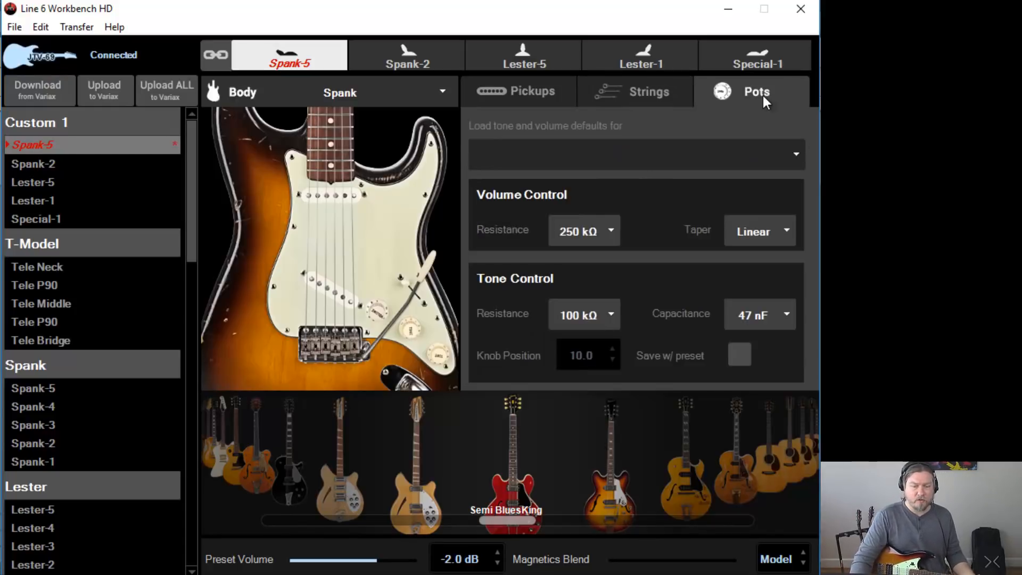
pyautogui.click(616, 229)
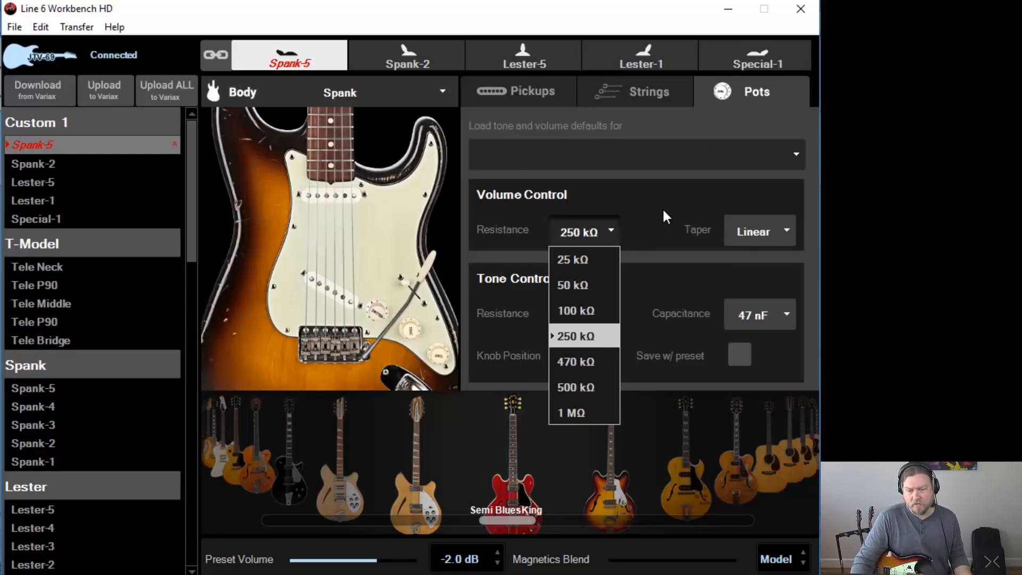
pyautogui.click(775, 233)
pyautogui.click(738, 236)
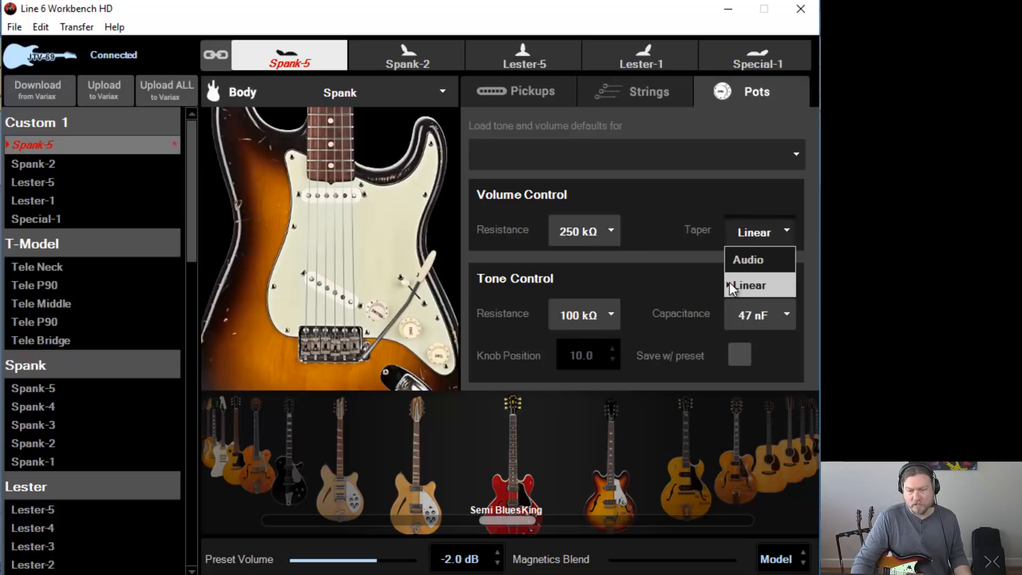
pyautogui.click(677, 229)
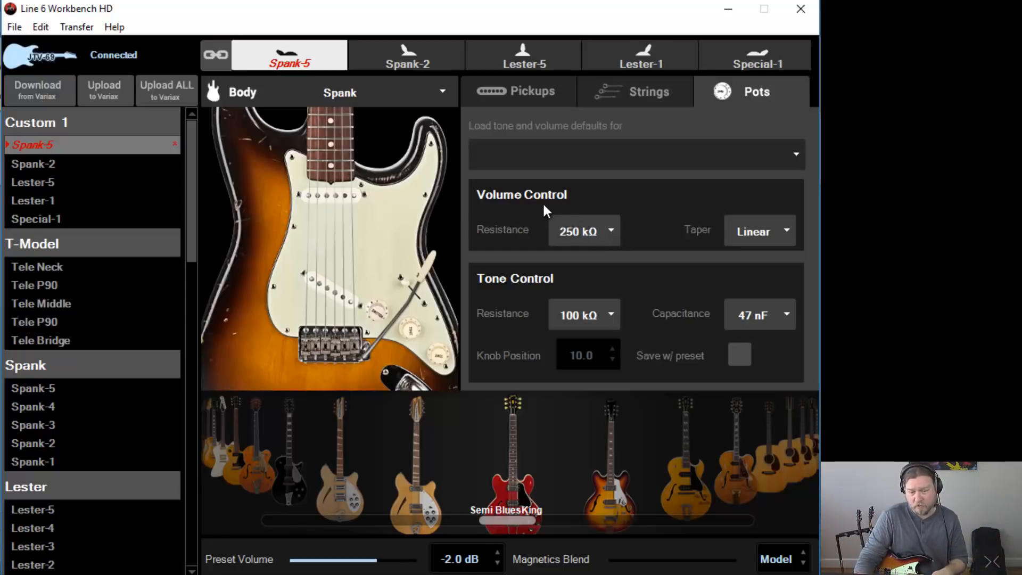
pyautogui.click(750, 233)
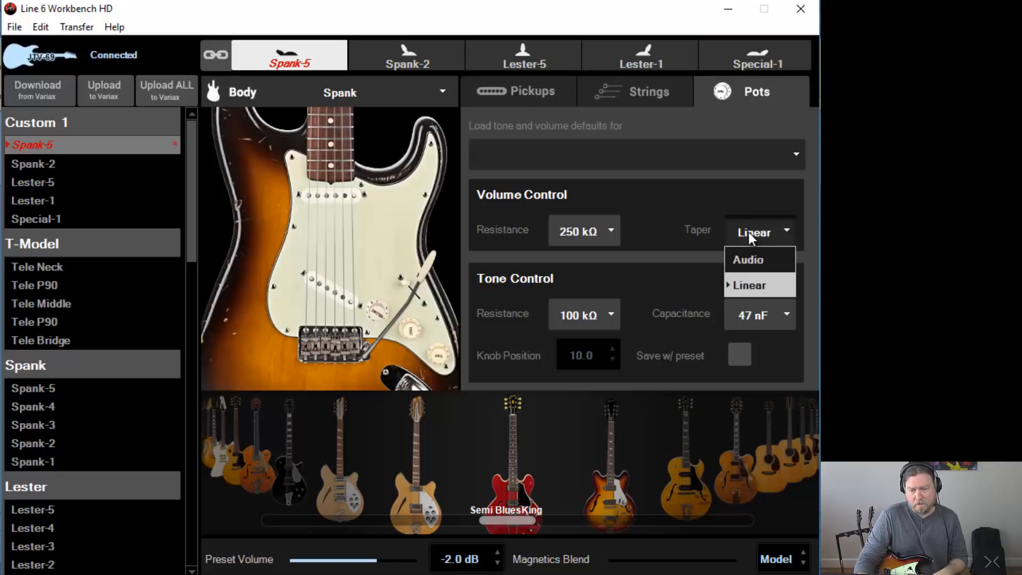
pyautogui.click(670, 218)
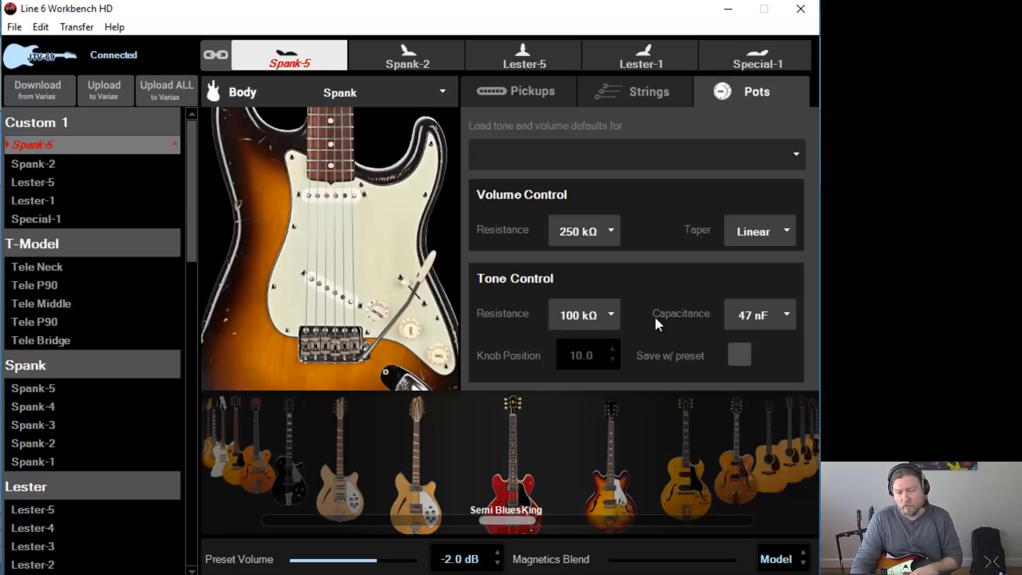
pyautogui.click(608, 326)
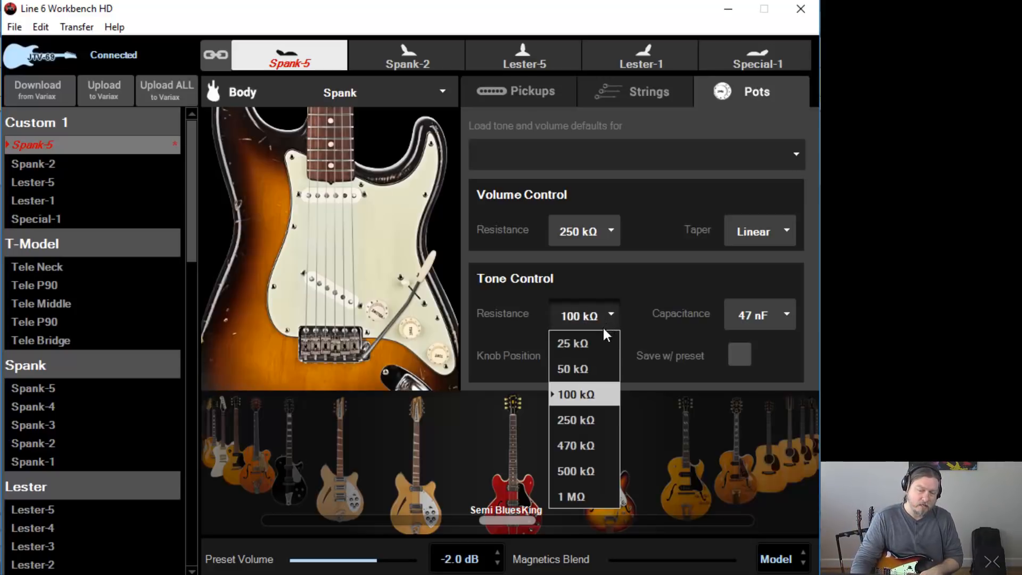
pyautogui.click(662, 295)
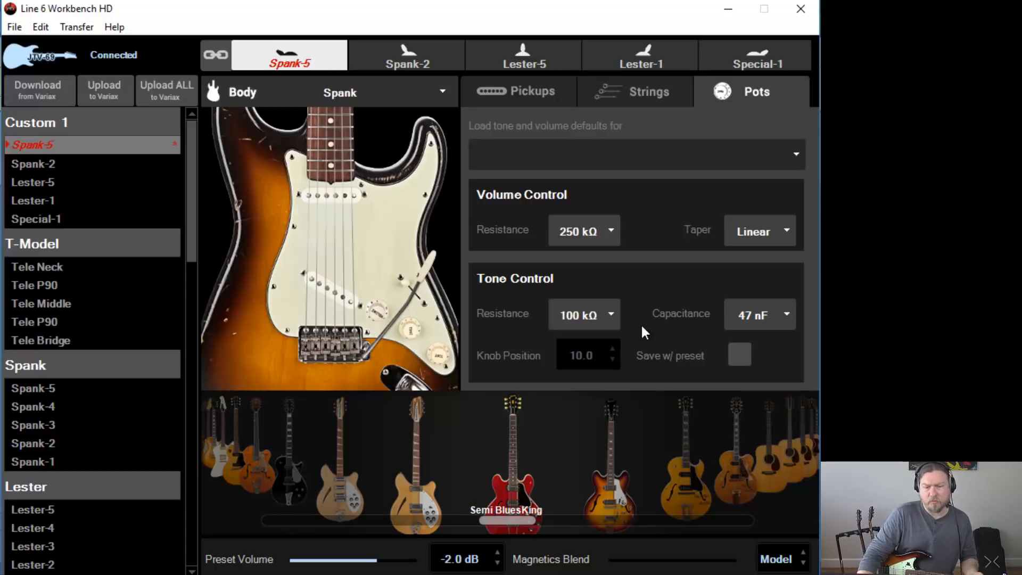
# Try tone control resistances of 1 MΩ and 25 kΩ, and set it back to 100 kΩ.
pyautogui.click(585, 318)
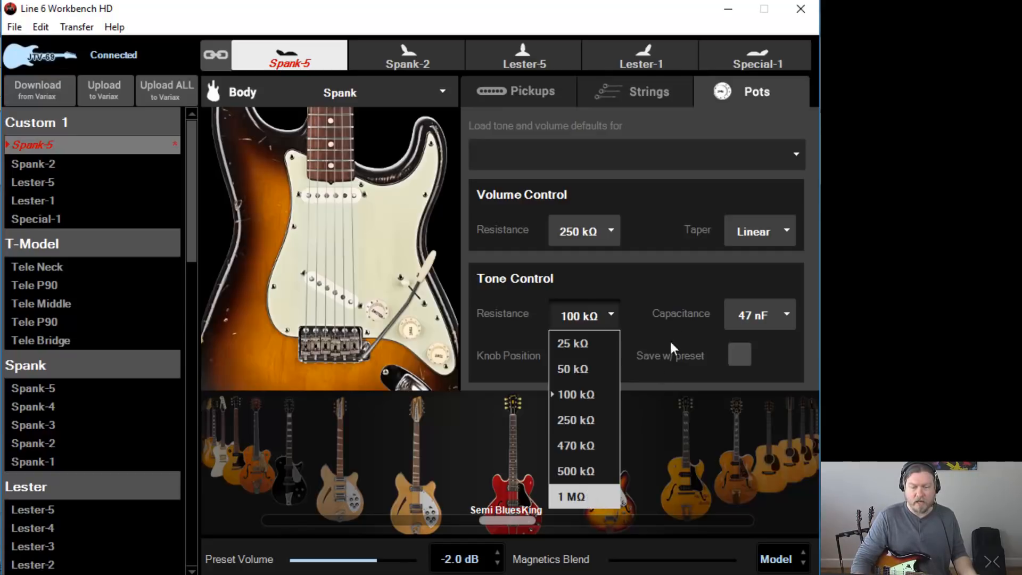
pyautogui.press('Return')
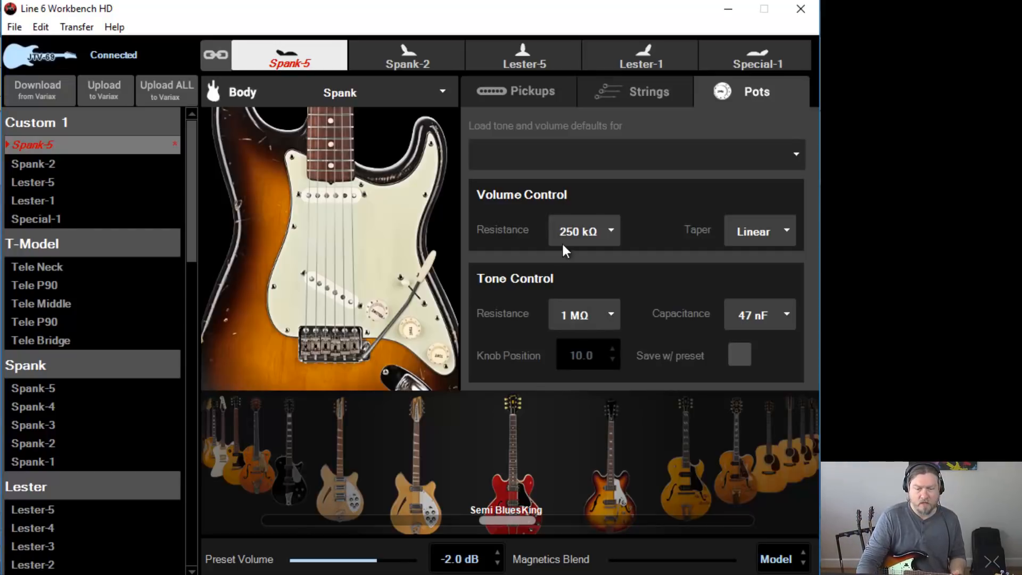
pyautogui.click(600, 305)
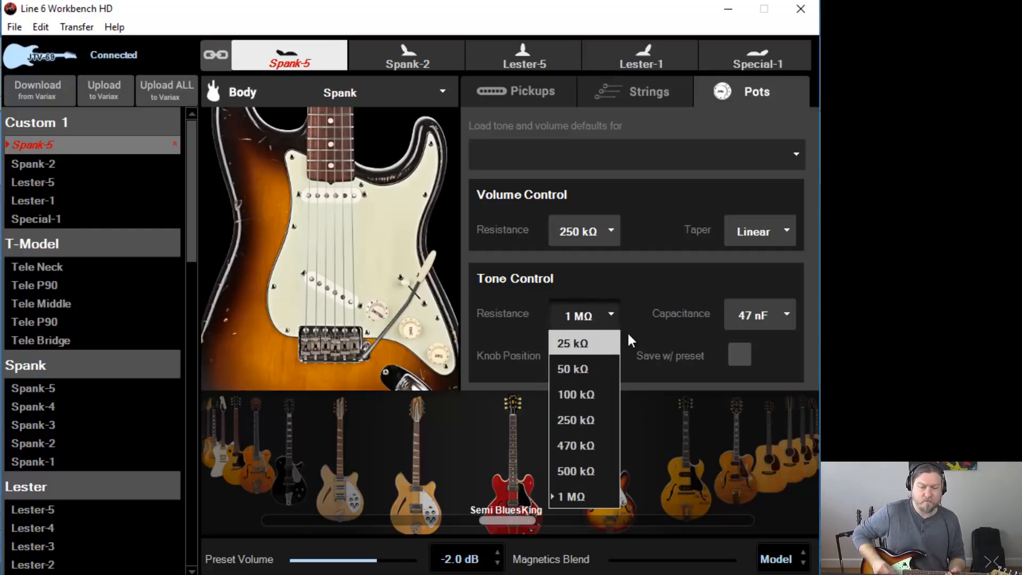
pyautogui.press('Return')
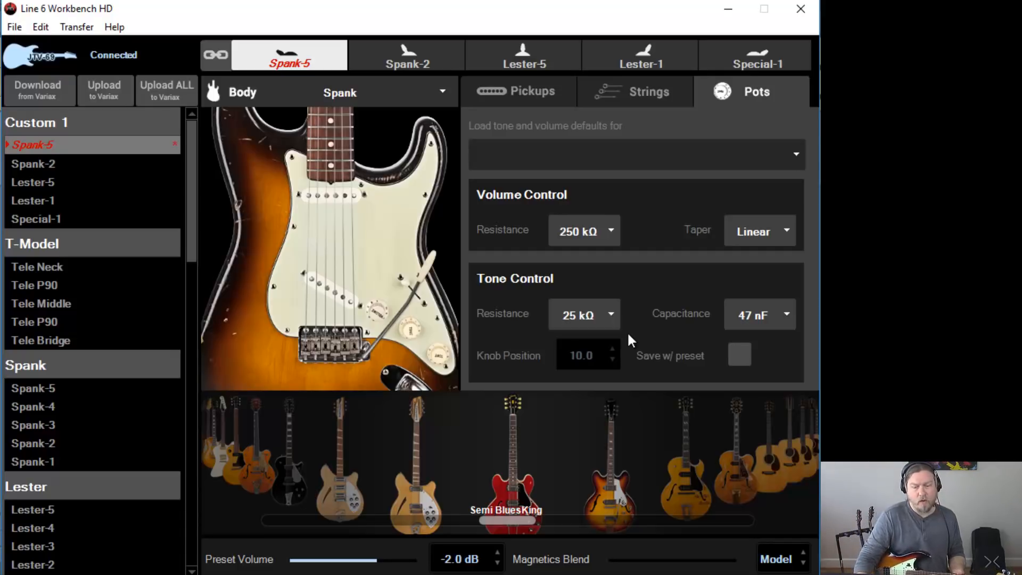
pyautogui.click(599, 312)
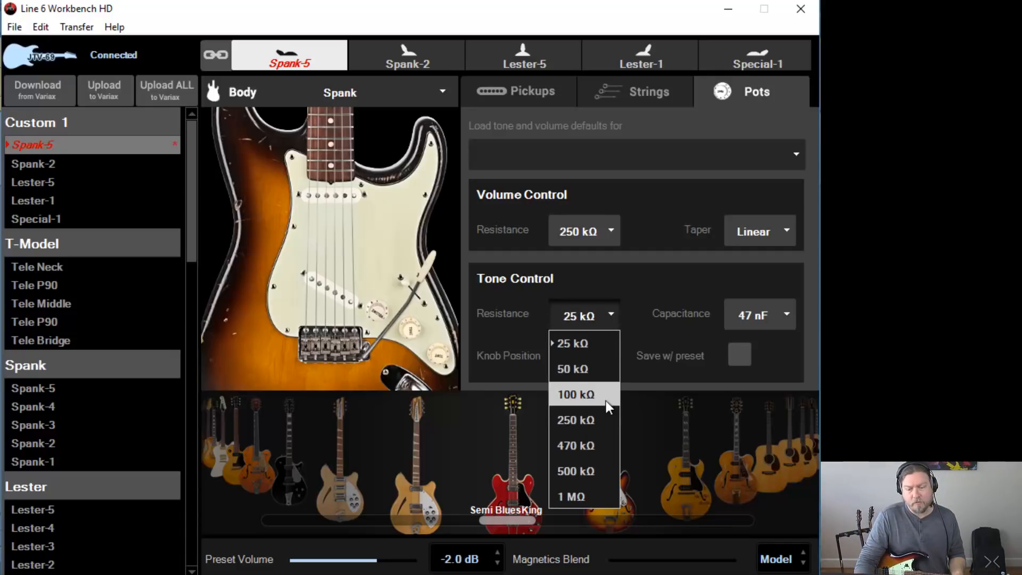
pyautogui.press('Return')
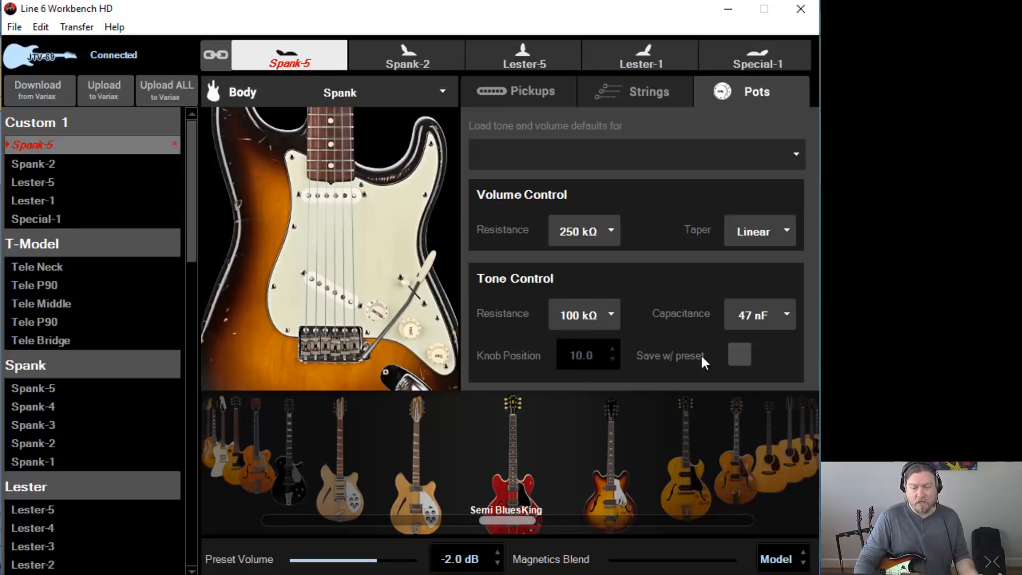
# Turn on saving the tone knob position with the preset and set the knob position to 9.
pyautogui.click(739, 355)
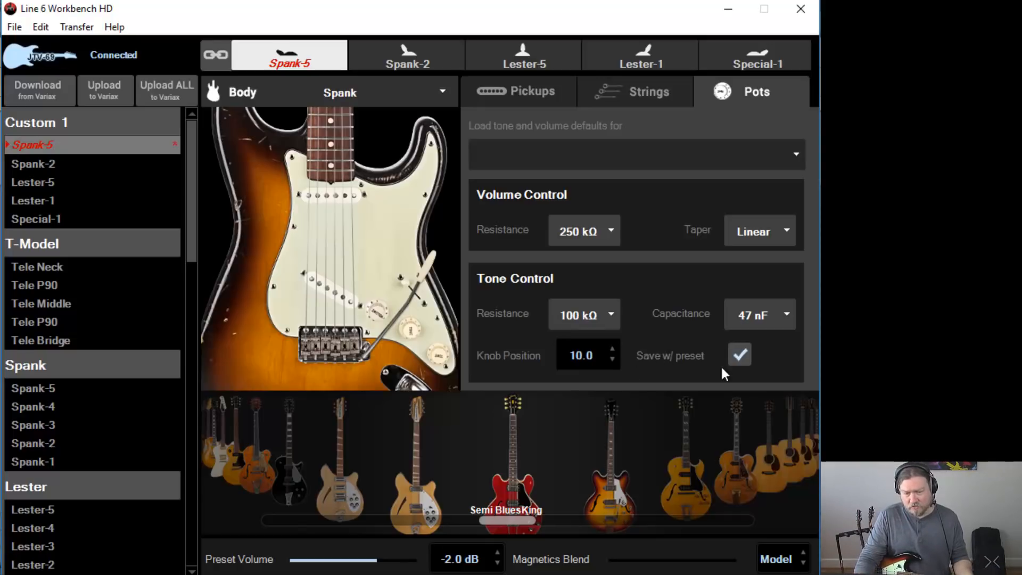
pyautogui.doubleClick(587, 361)
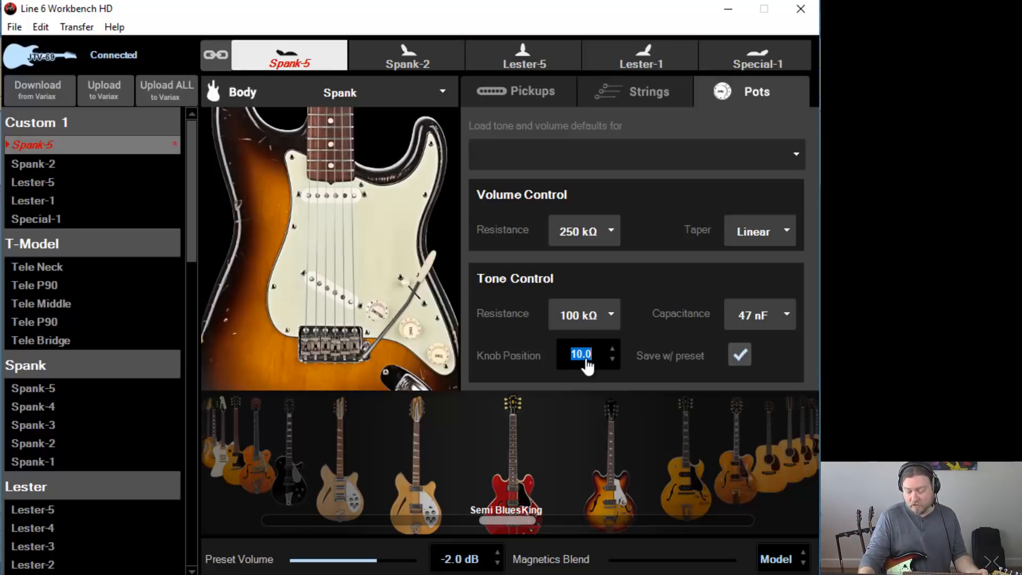
pyautogui.write('9')
pyautogui.press('Return')
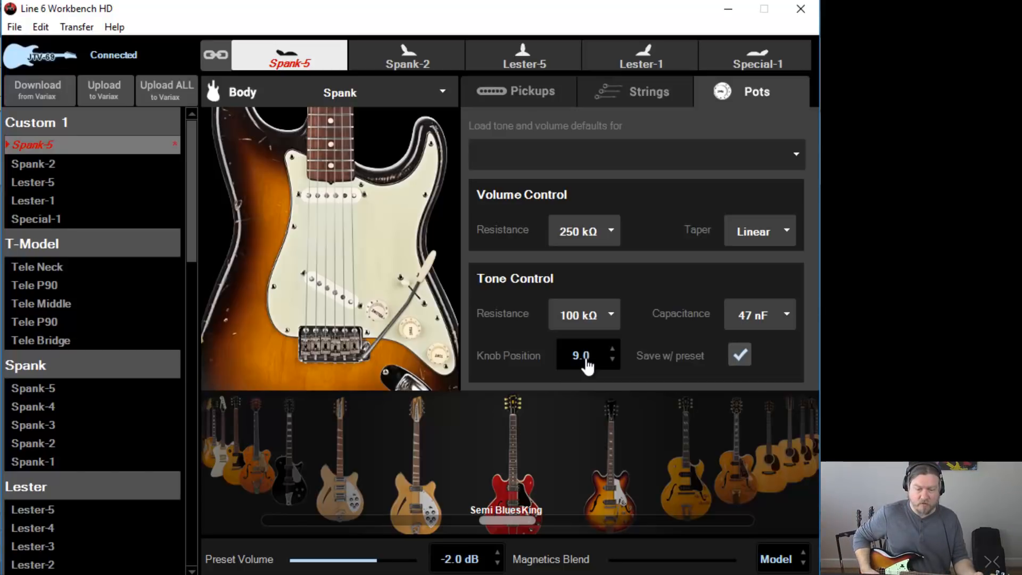
# Try tone knob positions of 5 and 9, return the knob to 10, and turn off saving it with the preset.
pyautogui.doubleClick(587, 366)
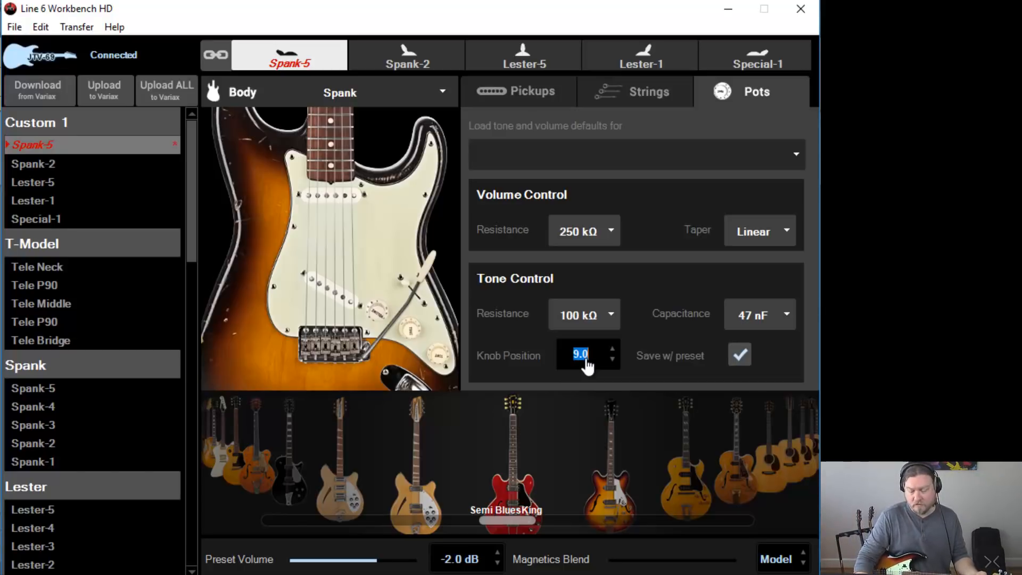
pyautogui.write('5')
pyautogui.press('Return')
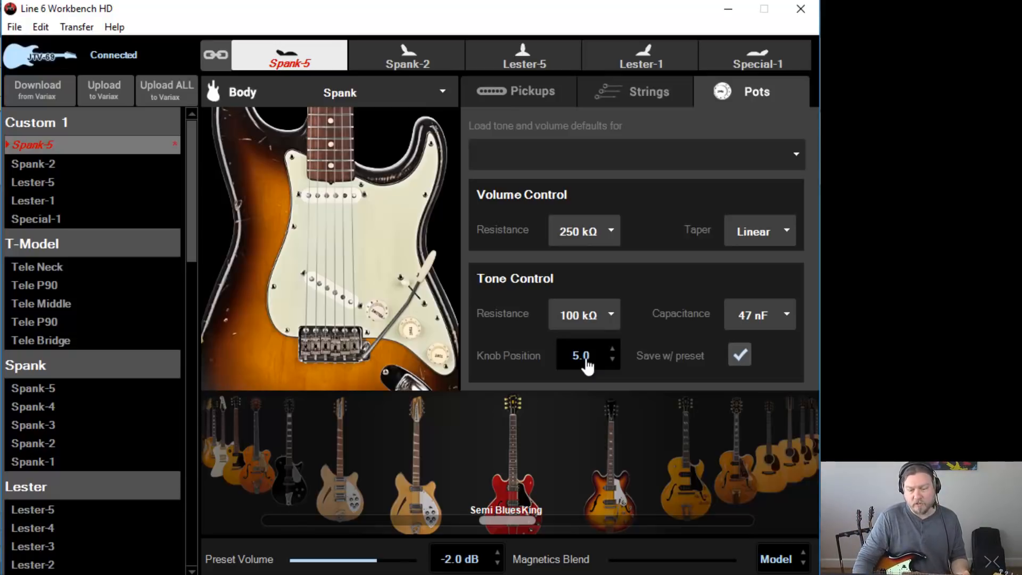
pyautogui.doubleClick(592, 362)
pyautogui.write('9')
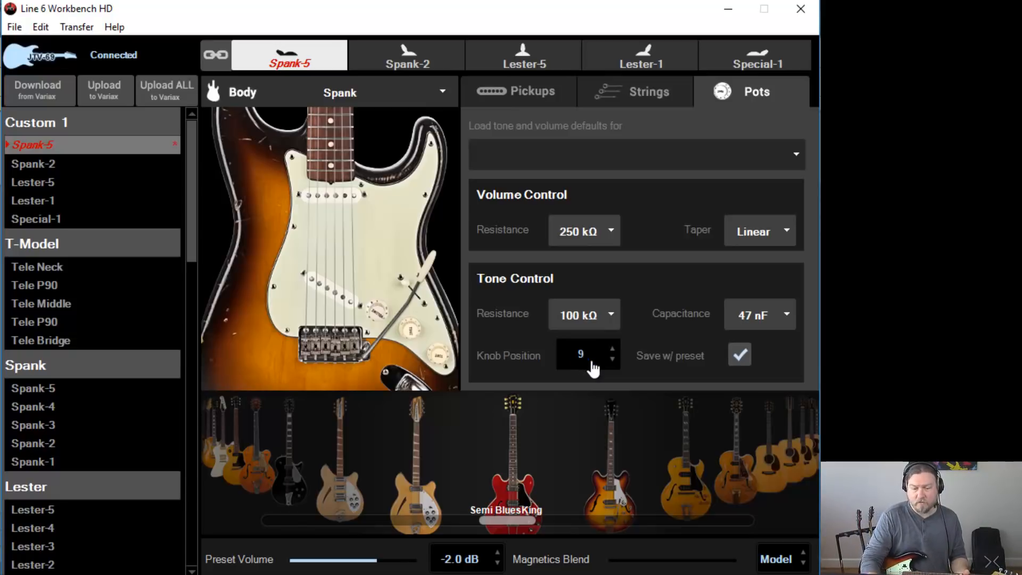
pyautogui.press('Return')
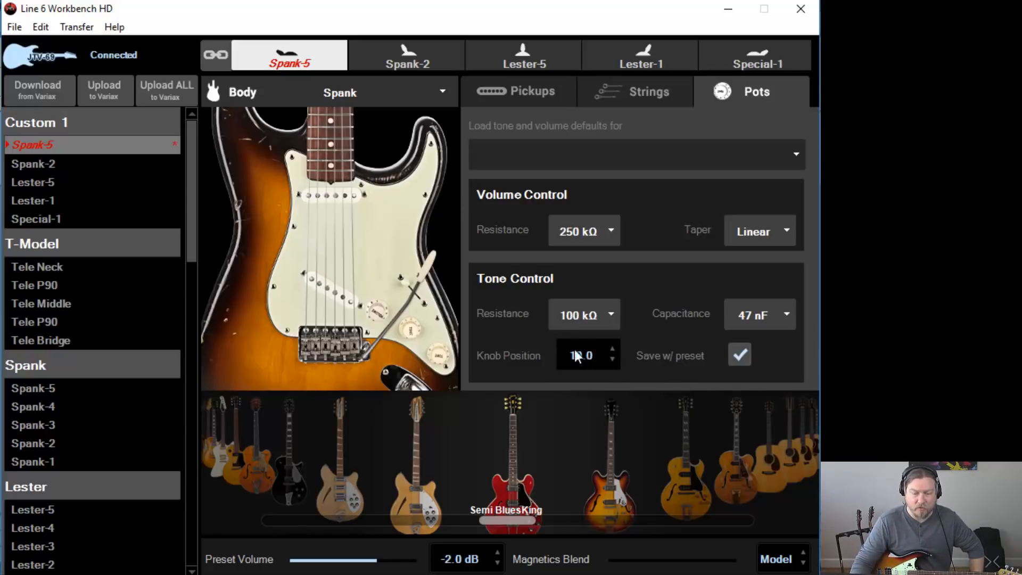
pyautogui.click(740, 354)
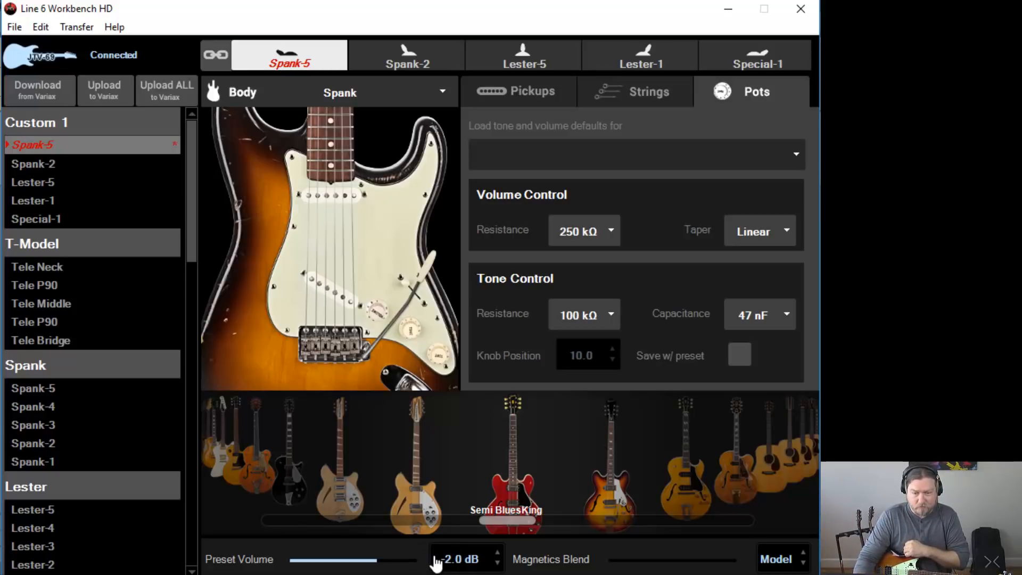
# Show the pickup settings, reselect the Spank-5 preset under Custom 1, and try the Magnetics Blend control.
pyautogui.click(500, 87)
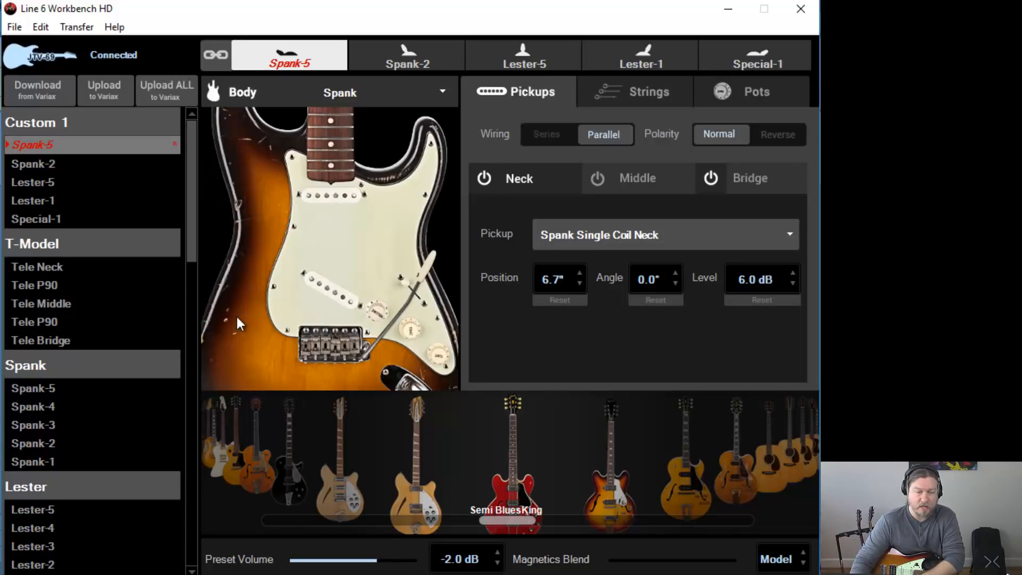
pyautogui.click(66, 266)
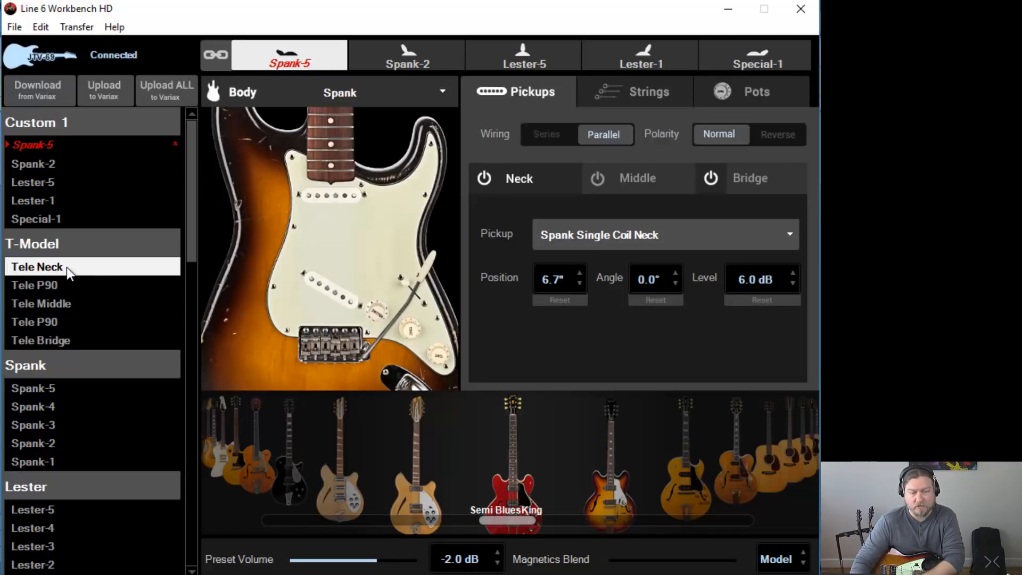
pyautogui.click(82, 144)
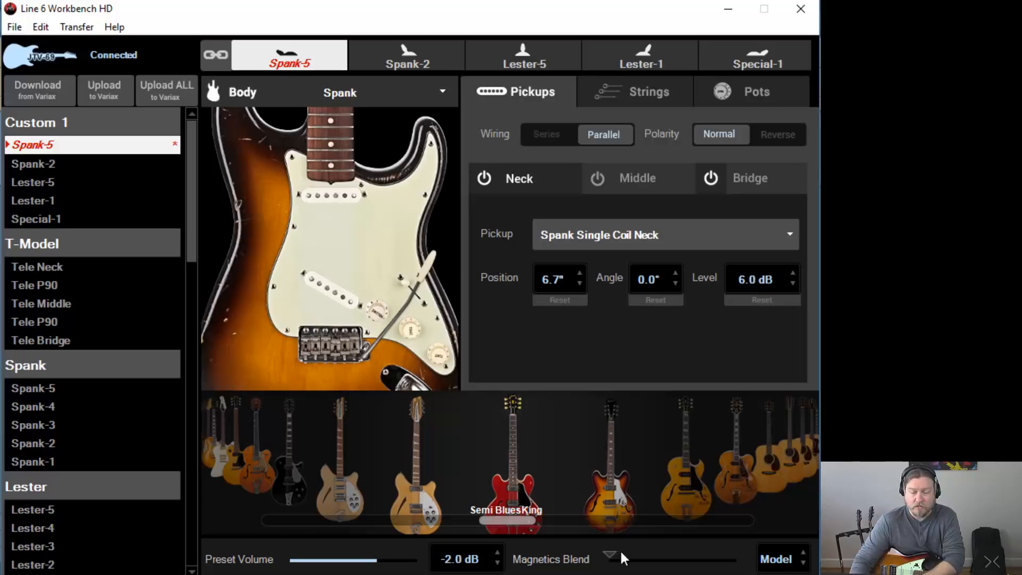
pyautogui.moveTo(610, 557); pyautogui.dragTo(507, 541)
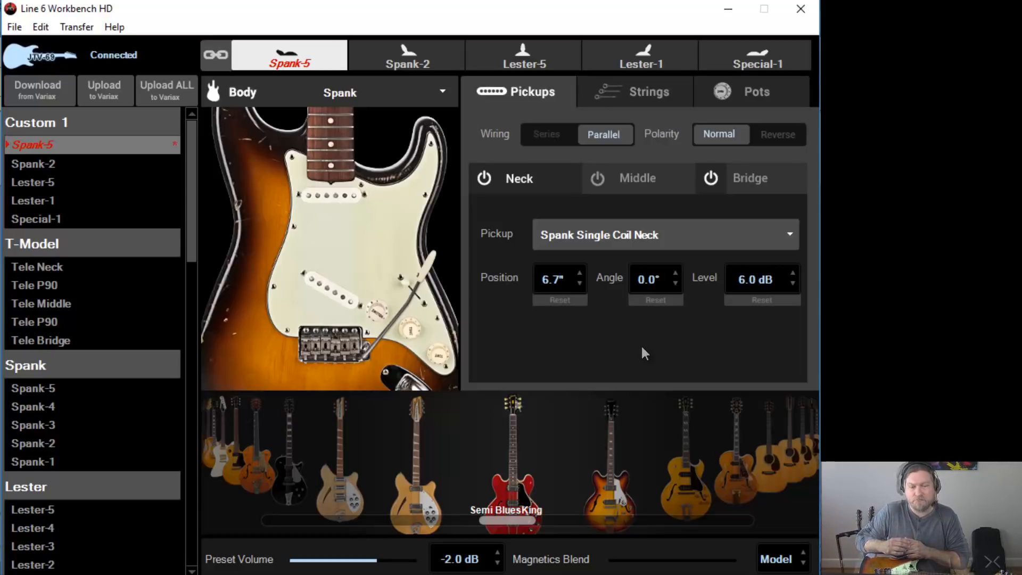
# Review the Global String Levels for all six strings and close them without making changes.
pyautogui.click(39, 28)
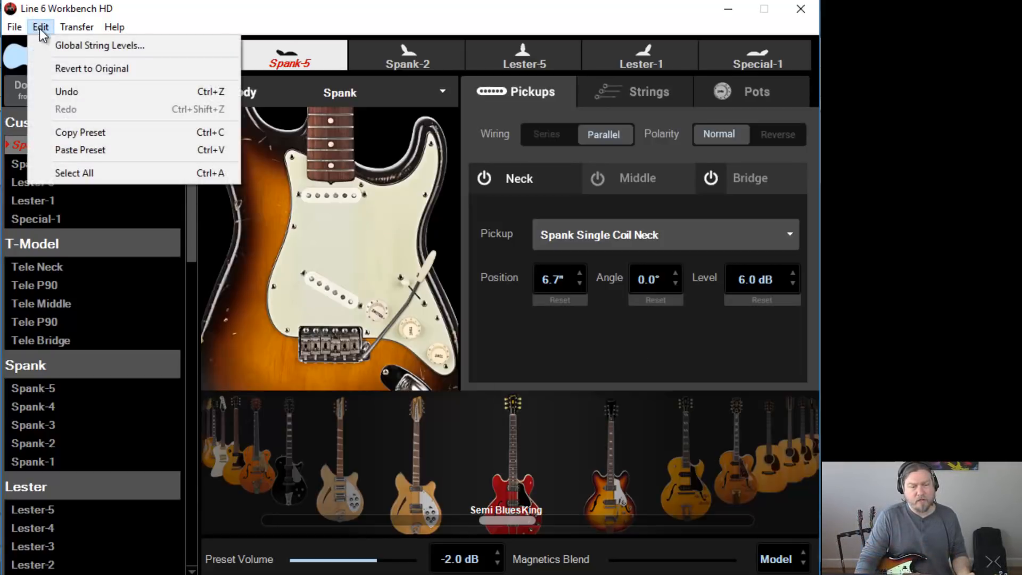
pyautogui.click(99, 46)
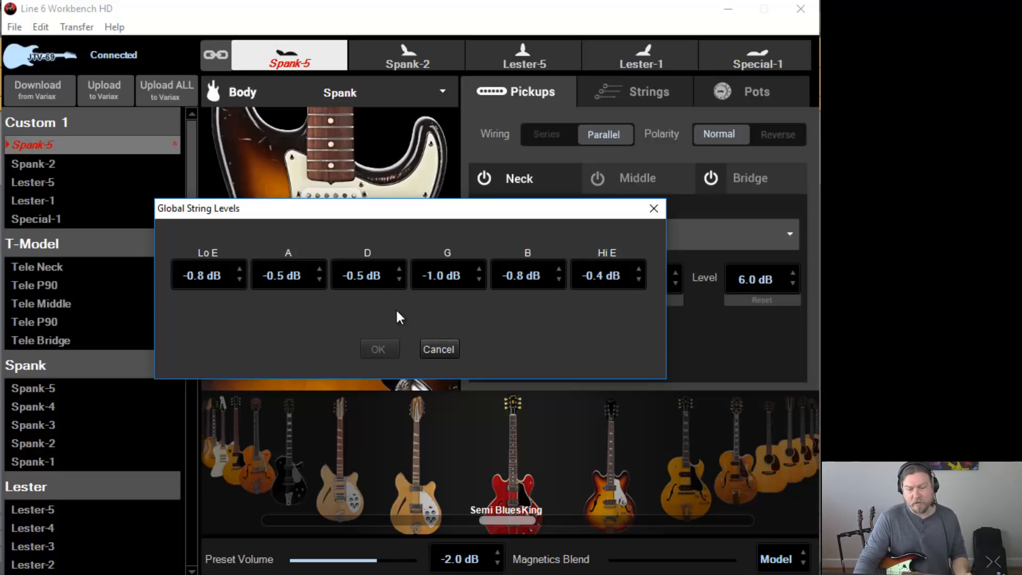
pyautogui.click(438, 349)
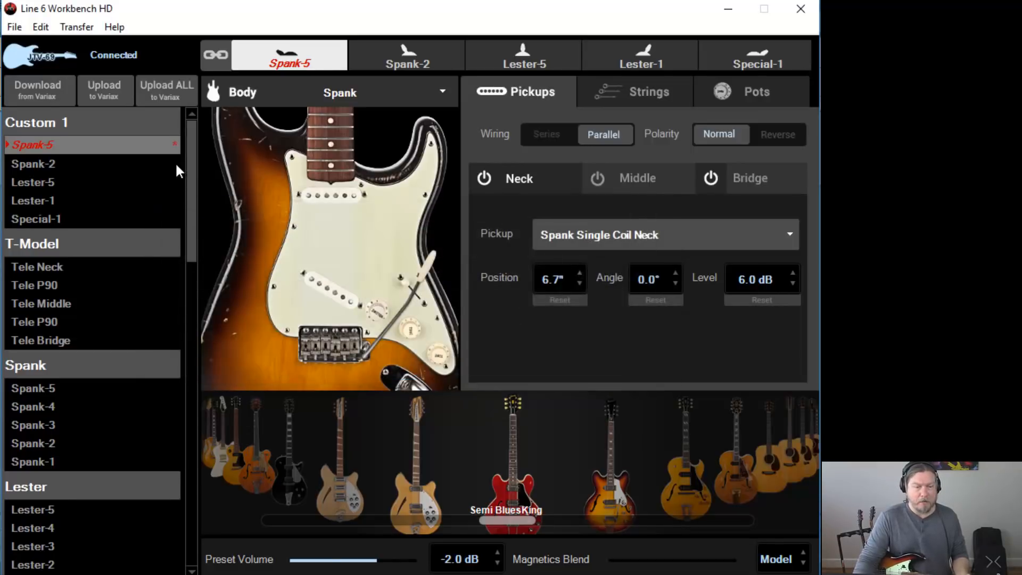